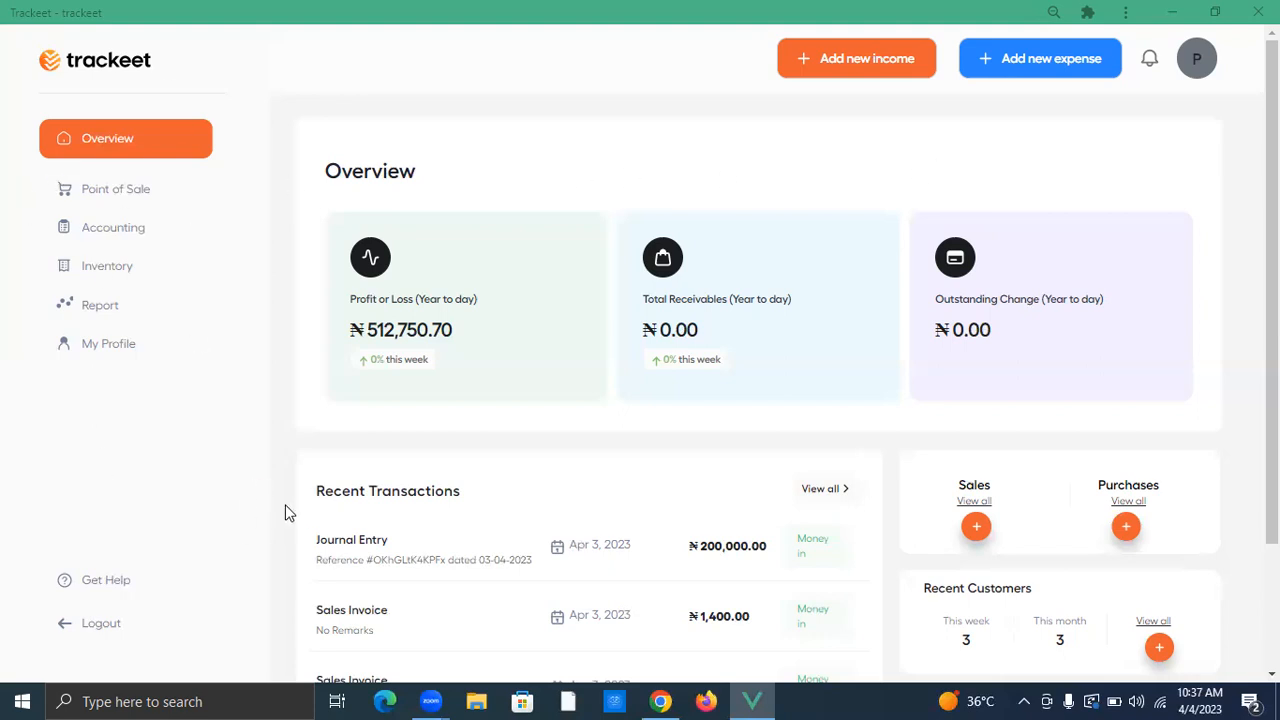
Start a purchase invoice for vendor Cooland Inc with the Finished Goods - Prime Pharmacy warehouse and mark it as paid
{"action": "left_click", "coordinate": [1124, 530]}
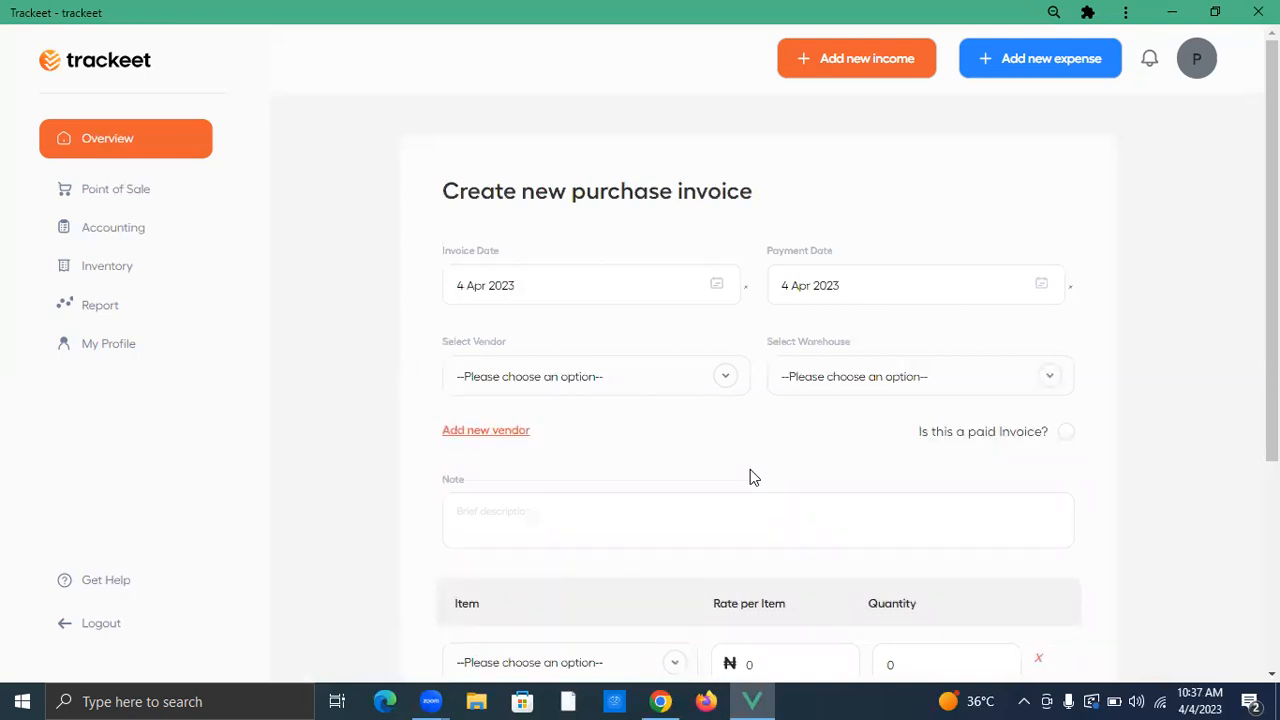
{"action": "left_click", "coordinate": [620, 380]}
{"action": "left_click", "coordinate": [608, 424]}
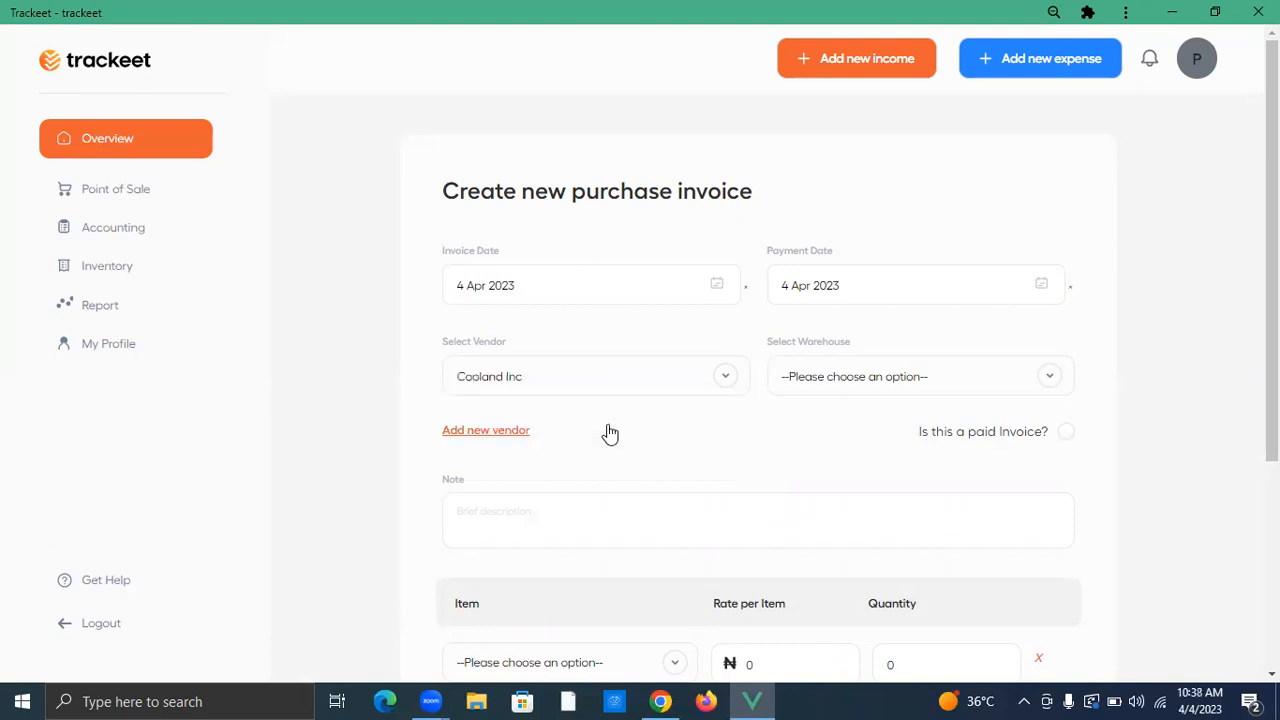
{"action": "left_click", "coordinate": [808, 386]}
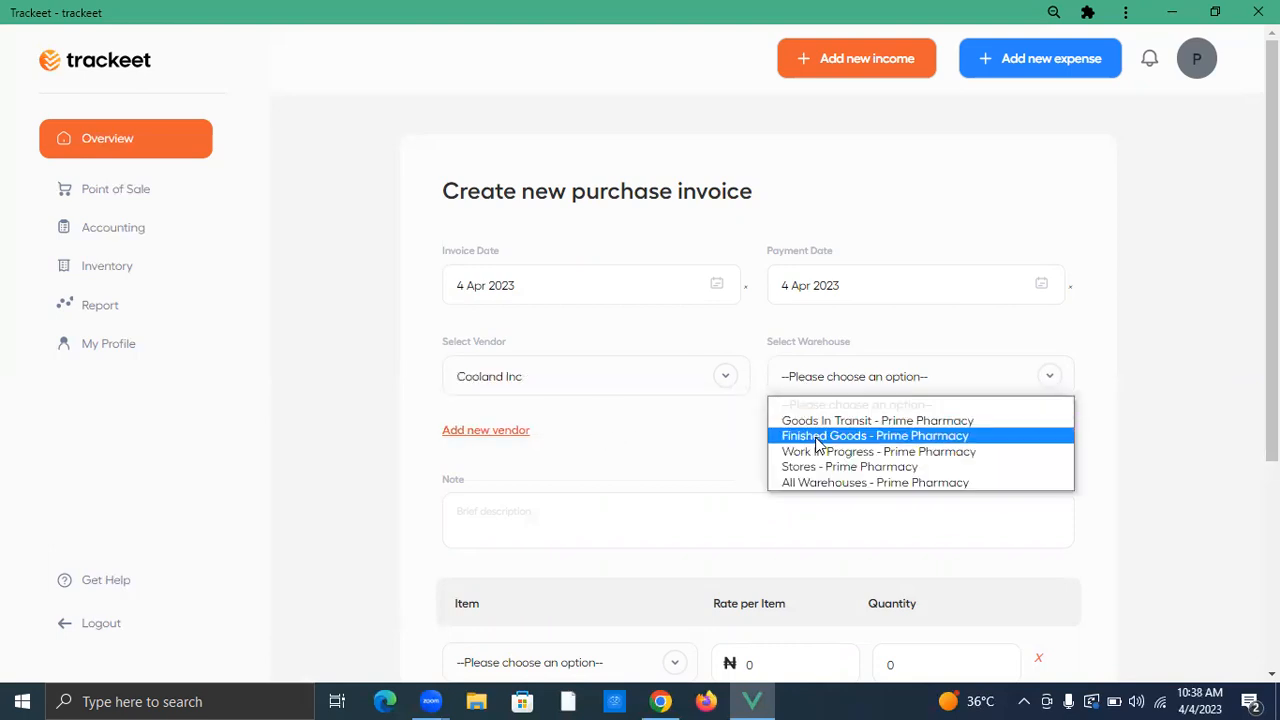
{"action": "left_click", "coordinate": [818, 440]}
{"action": "scroll", "coordinate": [631, 443], "scroll_direction": "down", "scroll_amount": 1}
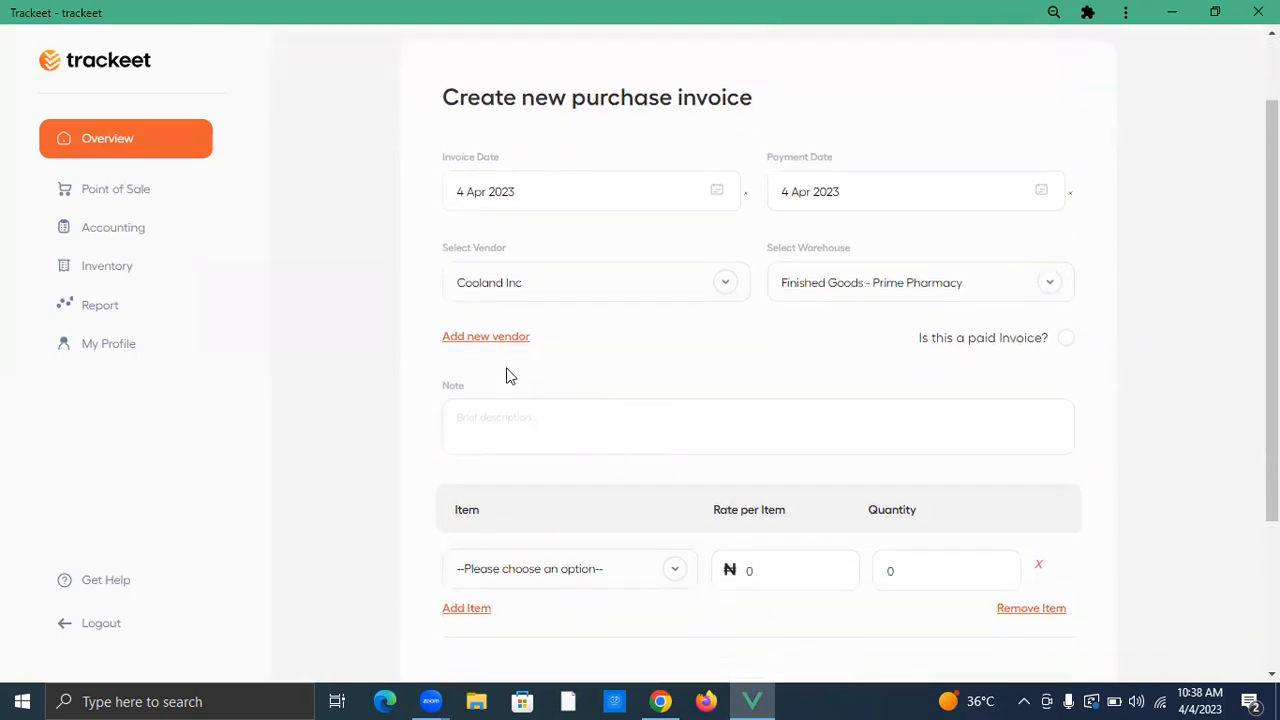
{"action": "scroll", "coordinate": [760, 330], "scroll_direction": "down", "scroll_amount": 1}
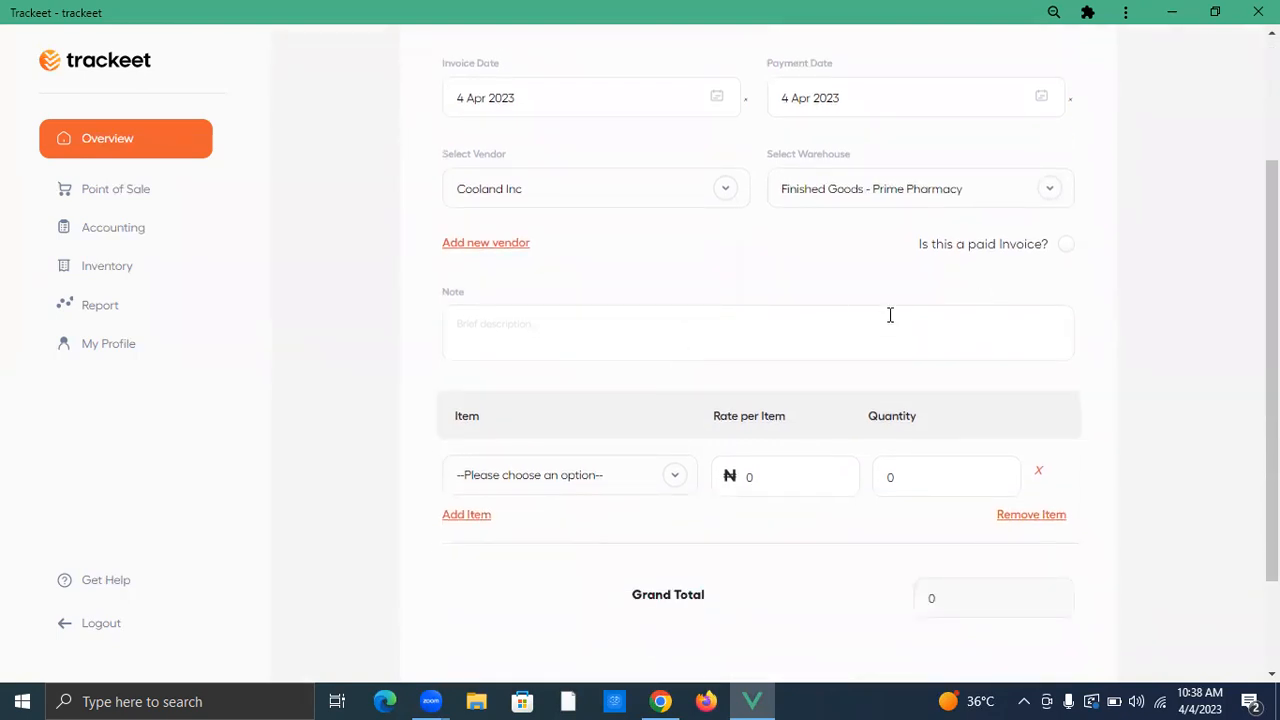
{"action": "left_click", "coordinate": [1066, 256]}
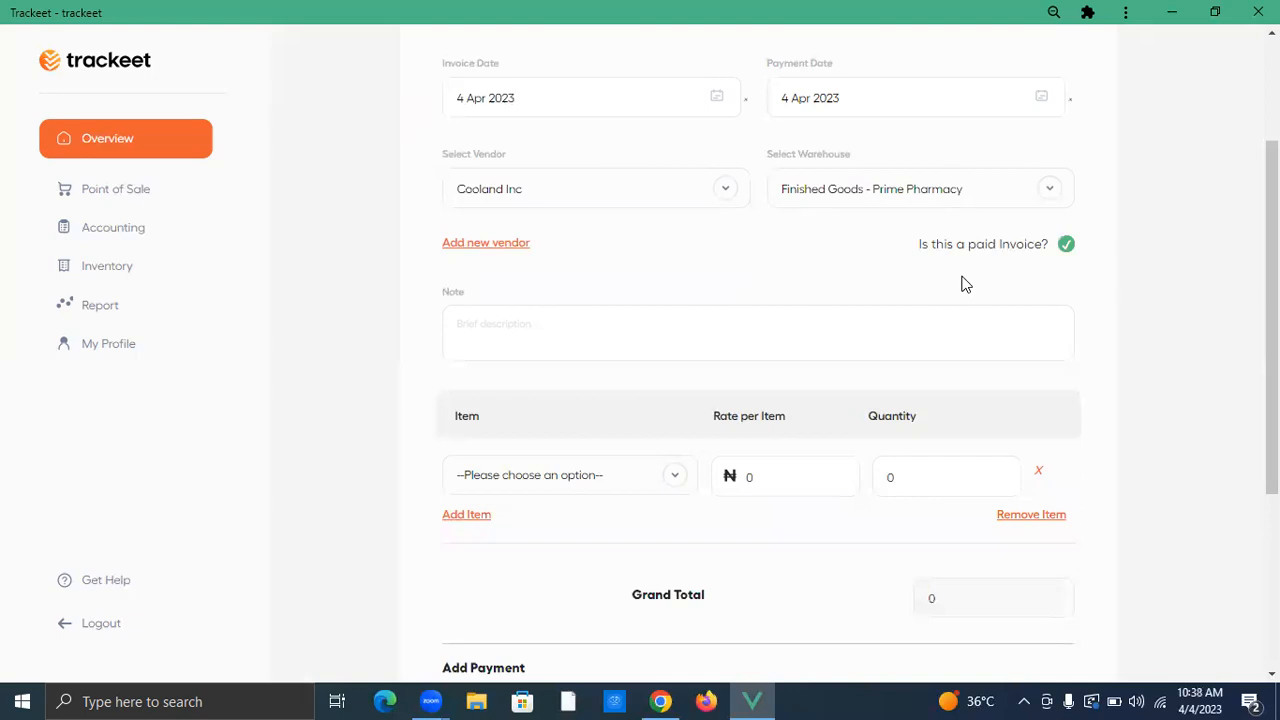
Add Bottle Water, Fanta and Coke as the three item lines of the purchase invoice
{"action": "scroll", "coordinate": [623, 385], "scroll_direction": "down", "scroll_amount": 1}
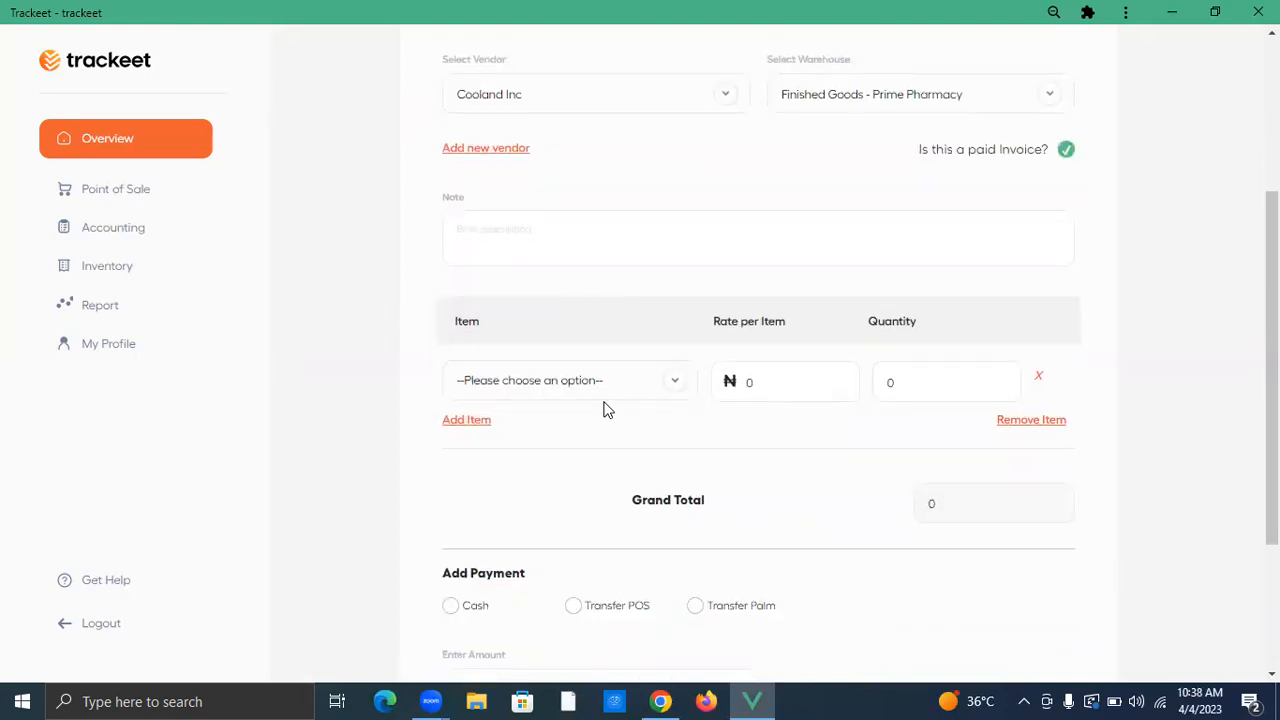
{"action": "scroll", "coordinate": [605, 410], "scroll_direction": "down", "scroll_amount": 2}
{"action": "scroll", "coordinate": [609, 433], "scroll_direction": "up", "scroll_amount": 3}
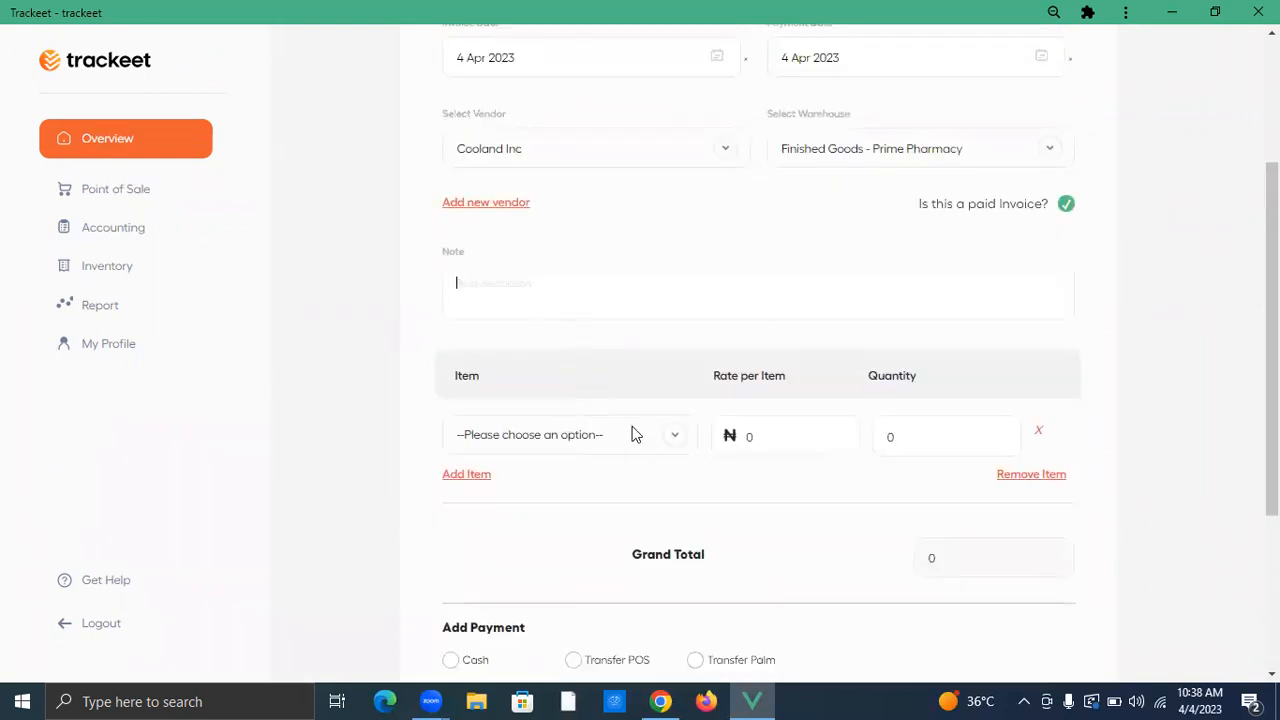
{"action": "left_click", "coordinate": [602, 434]}
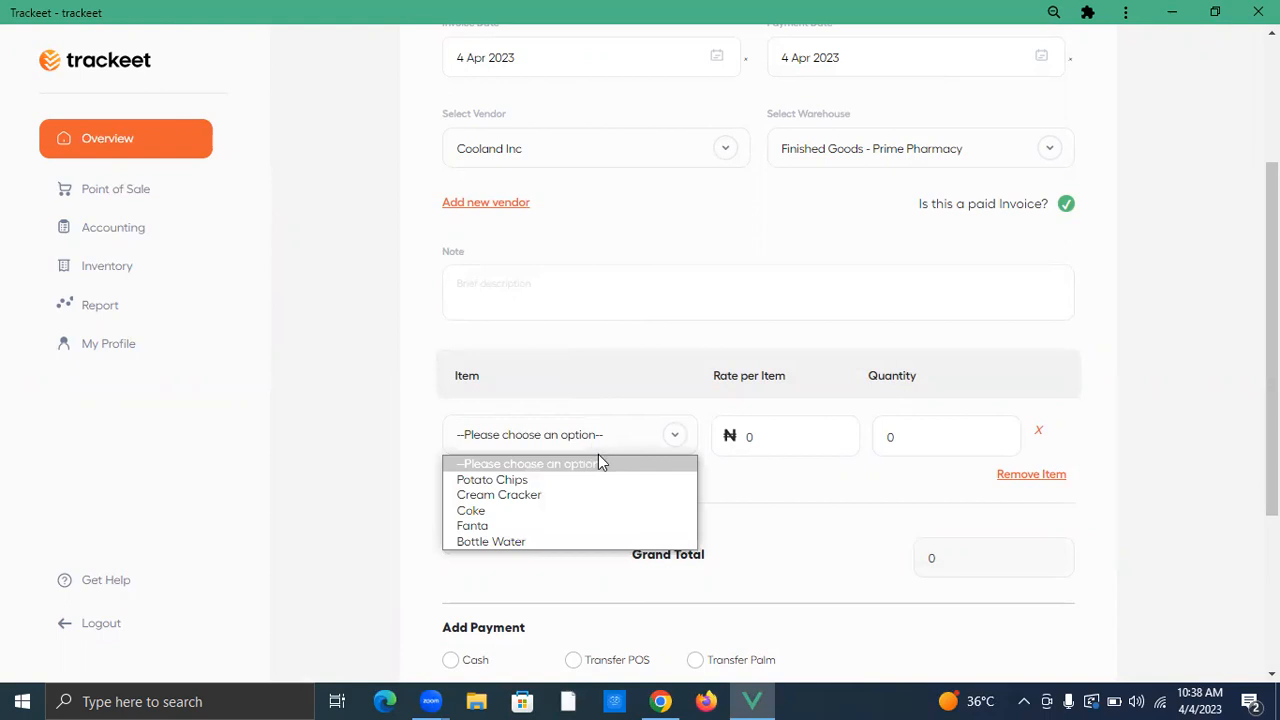
{"action": "left_click", "coordinate": [506, 542]}
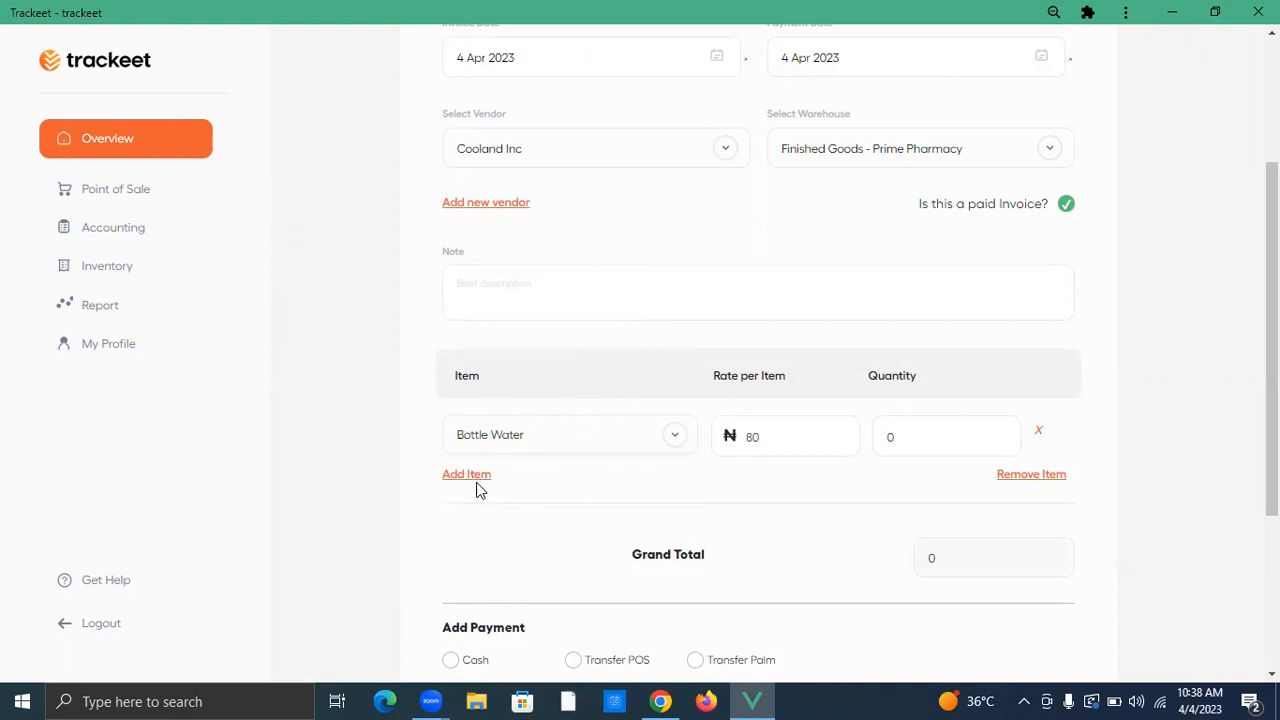
{"action": "left_click", "coordinate": [476, 478]}
{"action": "left_click", "coordinate": [532, 496]}
{"action": "left_click", "coordinate": [514, 582]}
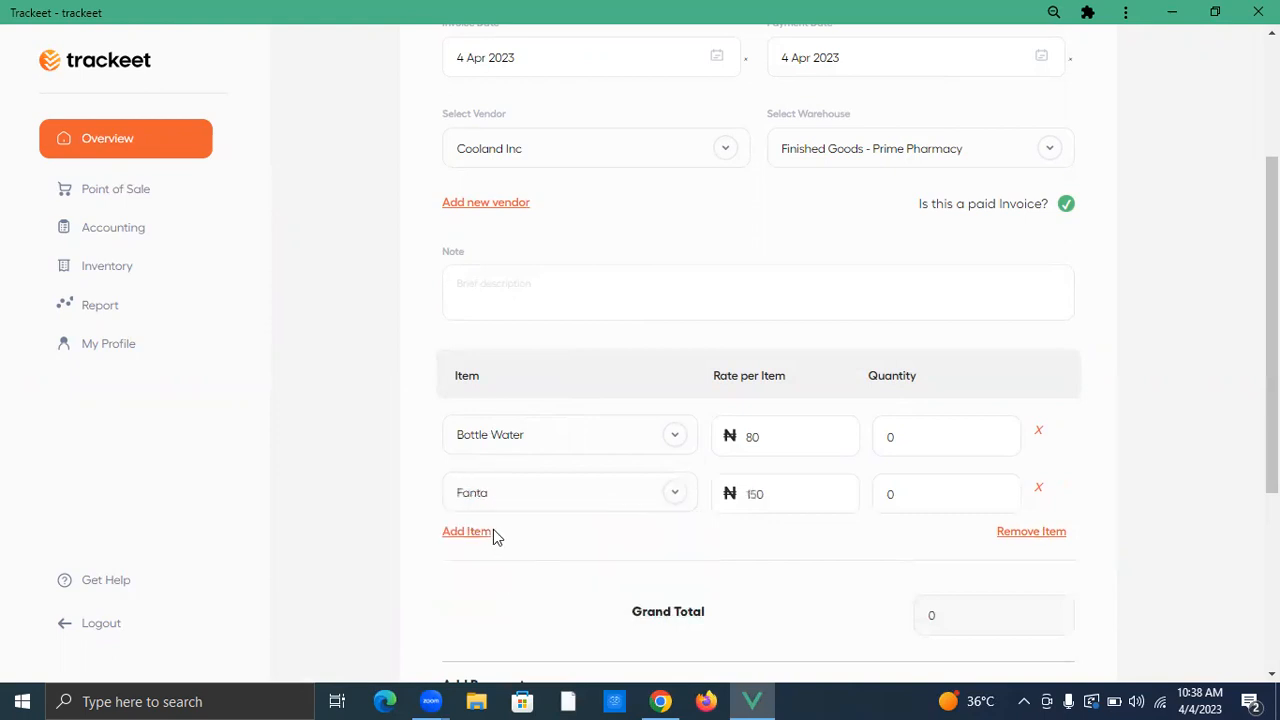
{"action": "left_click", "coordinate": [493, 532]}
{"action": "left_click", "coordinate": [517, 558]}
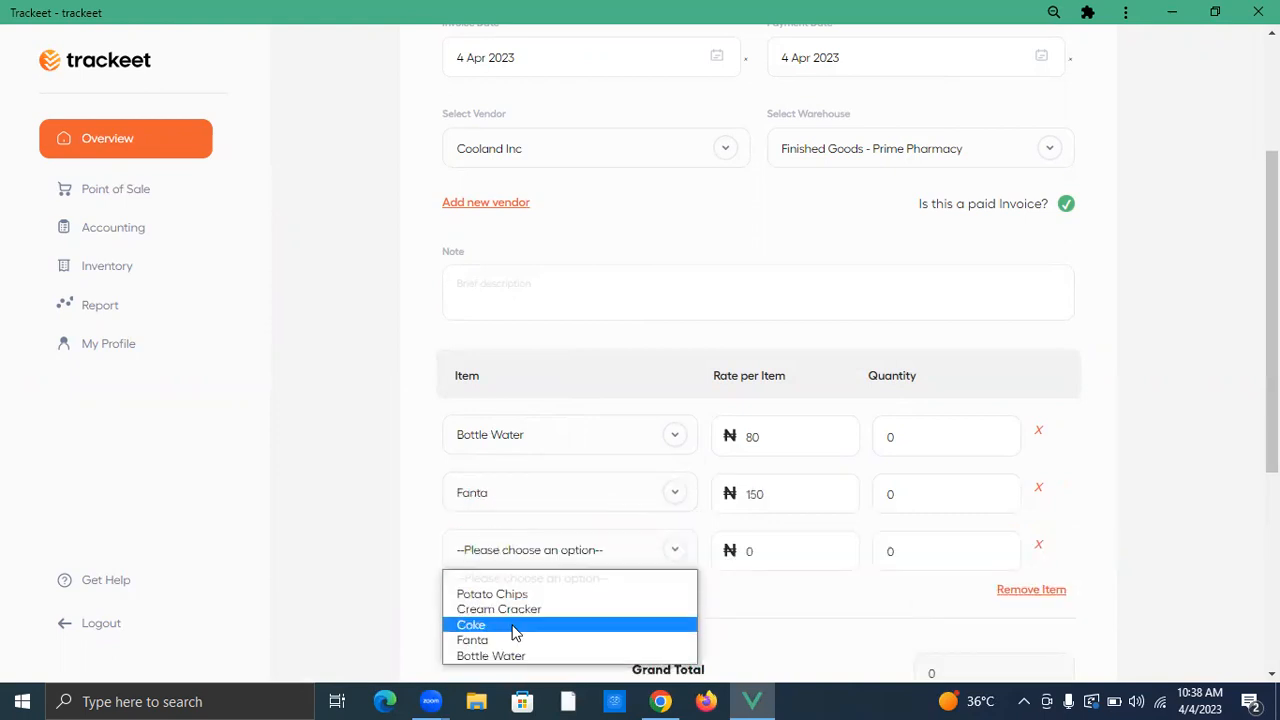
{"action": "left_click", "coordinate": [505, 627]}
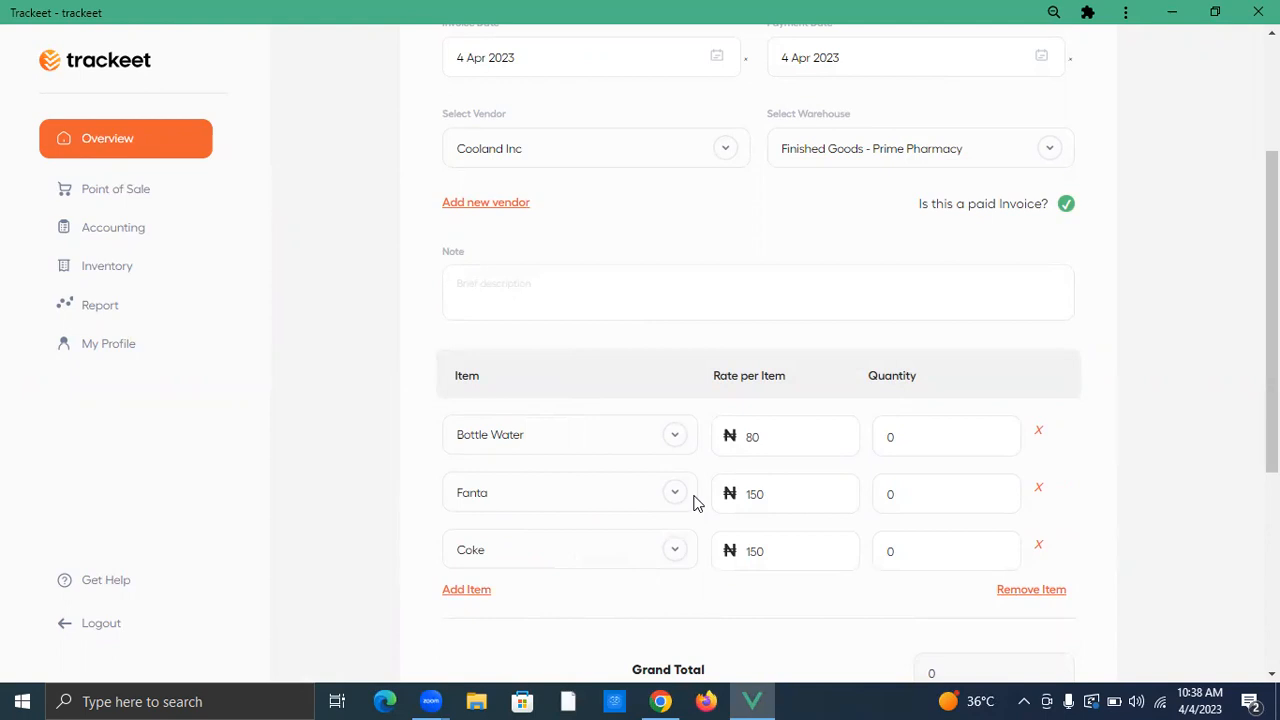
Set the quantity of Bottle Water, Fanta and Coke to 50 each
{"action": "left_click", "coordinate": [903, 436]}
{"action": "key", "text": "BackSpace"}
{"action": "type", "text": "50"}
{"action": "left_click", "coordinate": [984, 502]}
{"action": "key", "text": "BackSpace"}
{"action": "type", "text": "50"}
{"action": "left_click", "coordinate": [950, 562]}
{"action": "key", "text": "BackSpace"}
{"action": "type", "text": "50"}
Record a cash payment of 19,000, create the purchase and dismiss the generated invoice
{"action": "scroll", "coordinate": [794, 366], "scroll_direction": "down", "scroll_amount": 3}
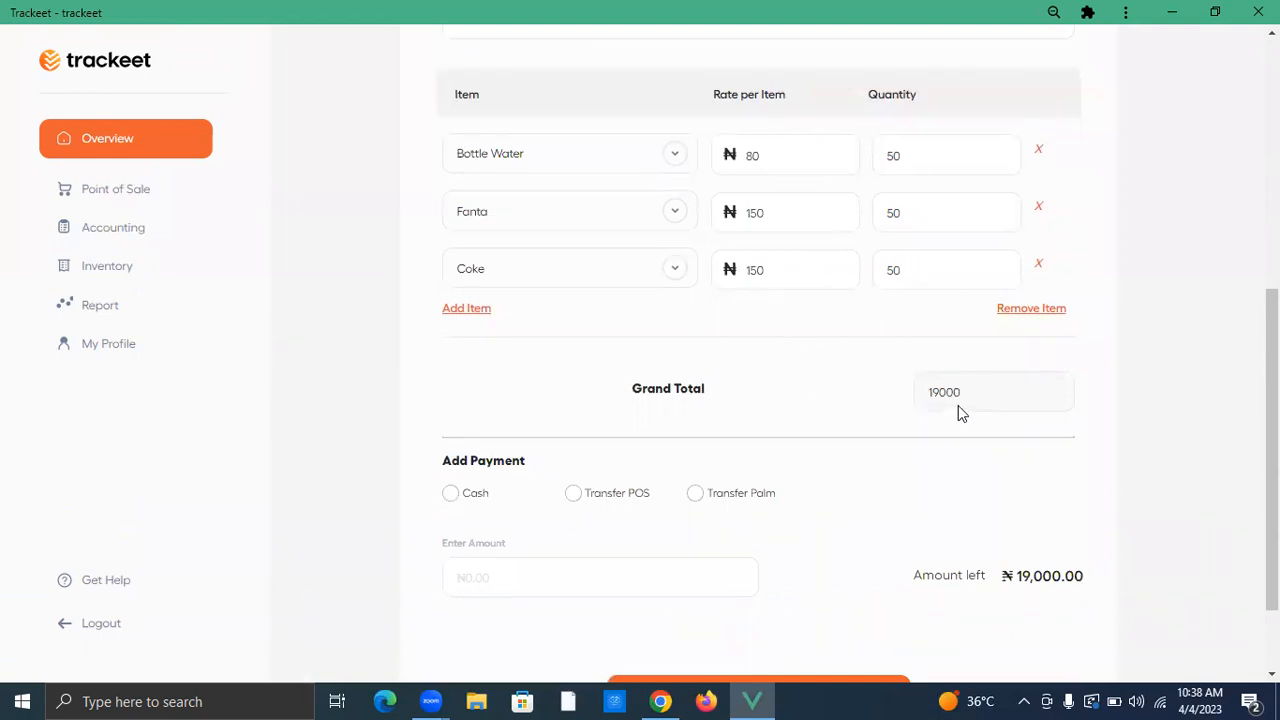
{"action": "left_click", "coordinate": [451, 496]}
{"action": "left_click", "coordinate": [548, 589]}
{"action": "type", "text": "190000"}
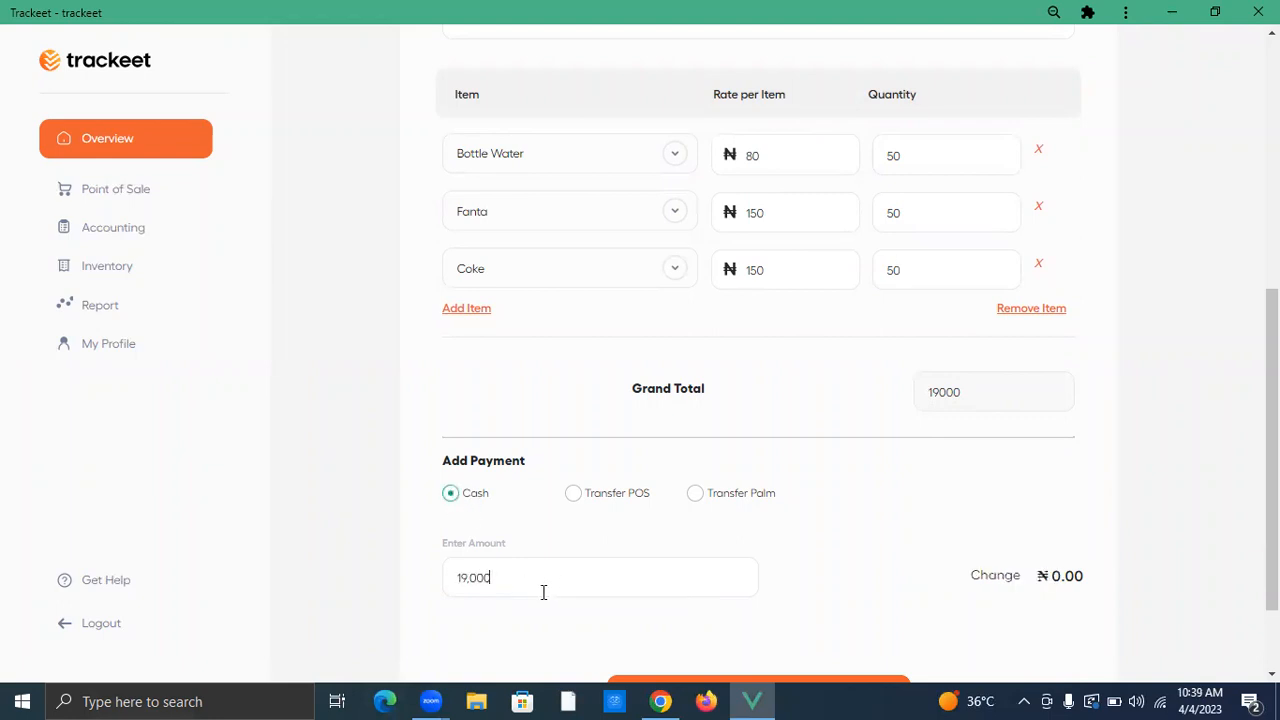
{"action": "scroll", "coordinate": [950, 560], "scroll_direction": "down", "scroll_amount": 2}
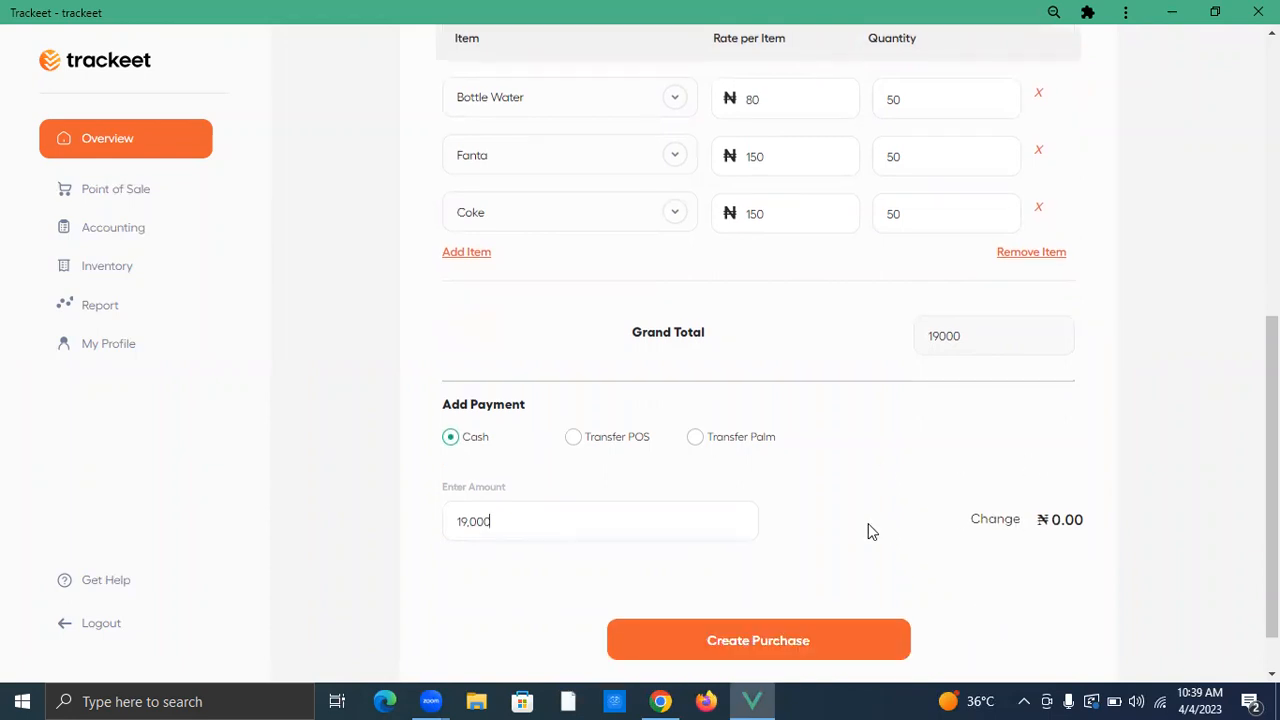
{"action": "left_click", "coordinate": [720, 580]}
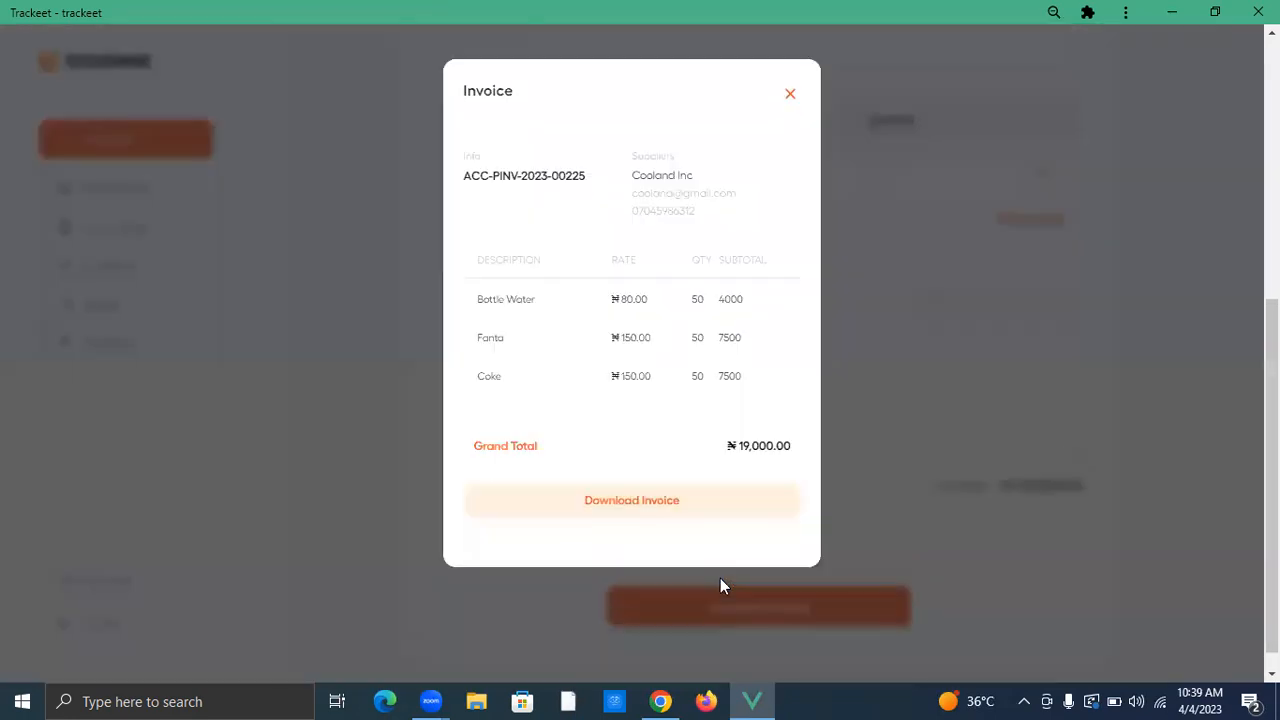
{"action": "left_click", "coordinate": [902, 275]}
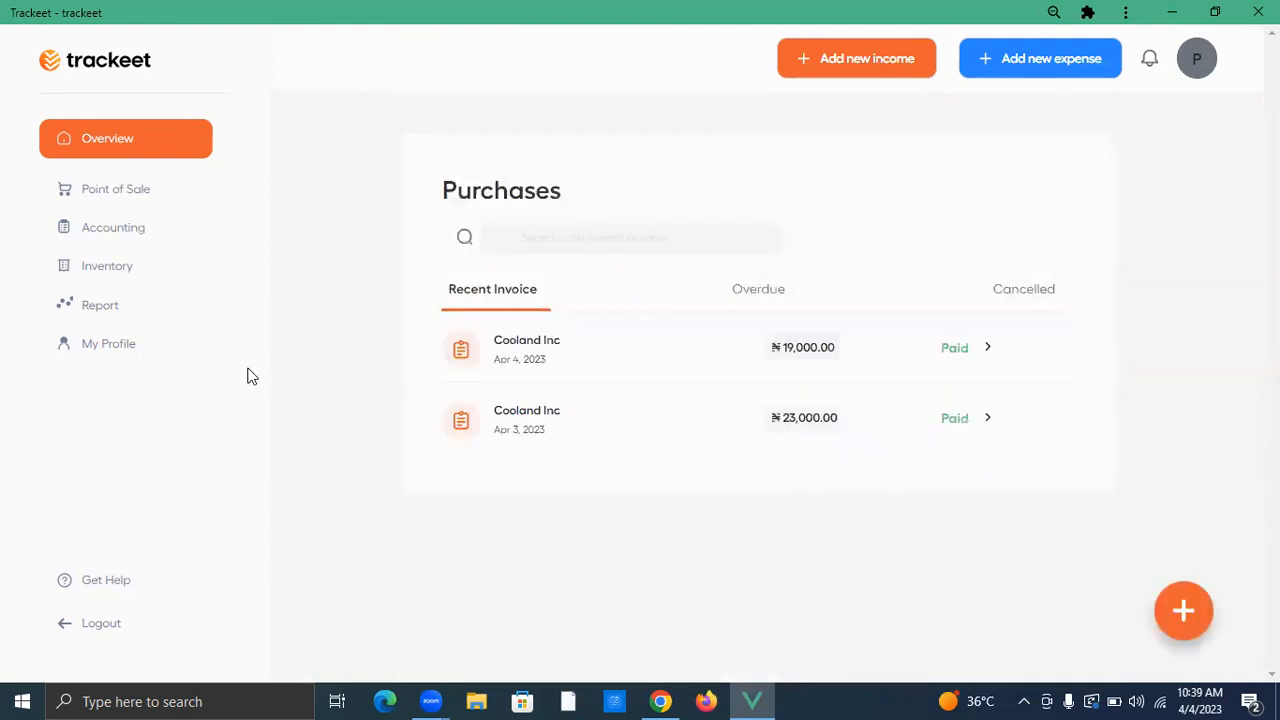
Start another purchase invoice from the overview, marked as paid, for Cooland Inc and the Finished Goods - Prime Pharmacy warehouse
{"action": "left_click", "coordinate": [139, 152]}
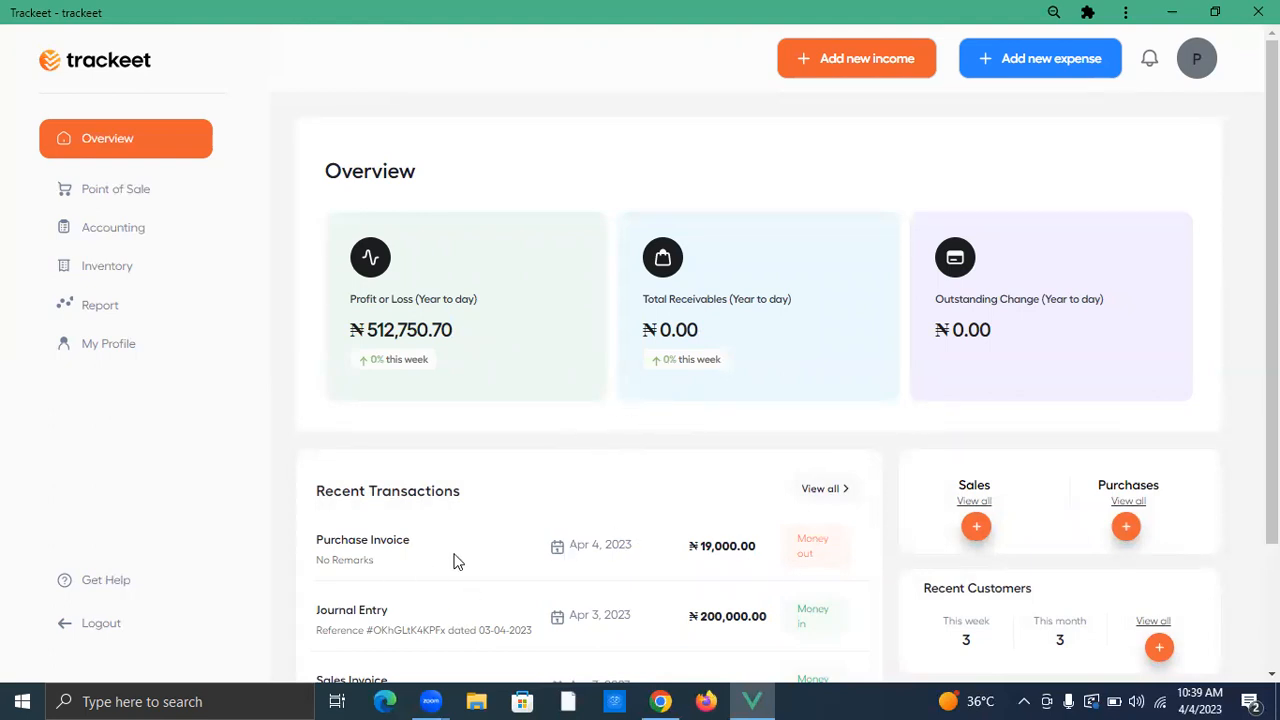
{"action": "left_click", "coordinate": [1125, 530]}
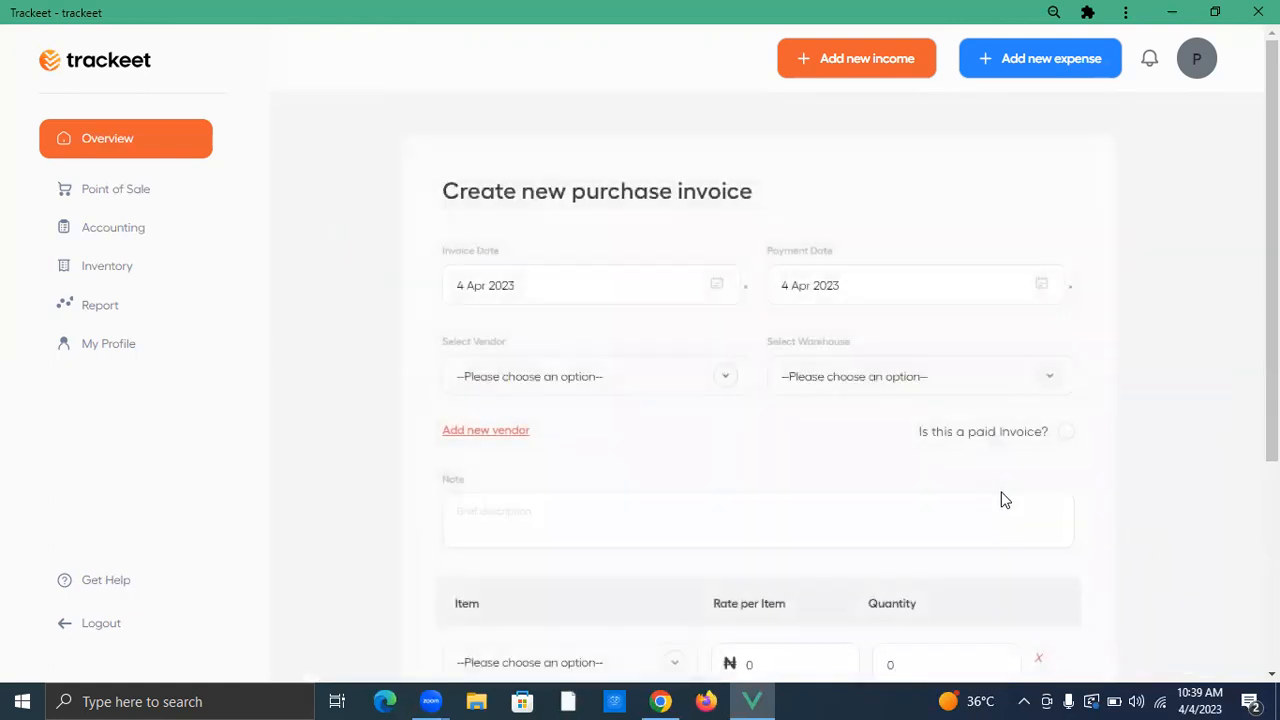
{"action": "left_click", "coordinate": [1066, 431]}
{"action": "left_click", "coordinate": [636, 380]}
{"action": "left_click", "coordinate": [633, 421]}
{"action": "left_click", "coordinate": [920, 376]}
{"action": "left_click", "coordinate": [873, 435]}
Add Potato Chips as the invoice item with a quantity of 50
{"action": "scroll", "coordinate": [650, 490], "scroll_direction": "down", "scroll_amount": 3}
{"action": "left_click", "coordinate": [592, 388]}
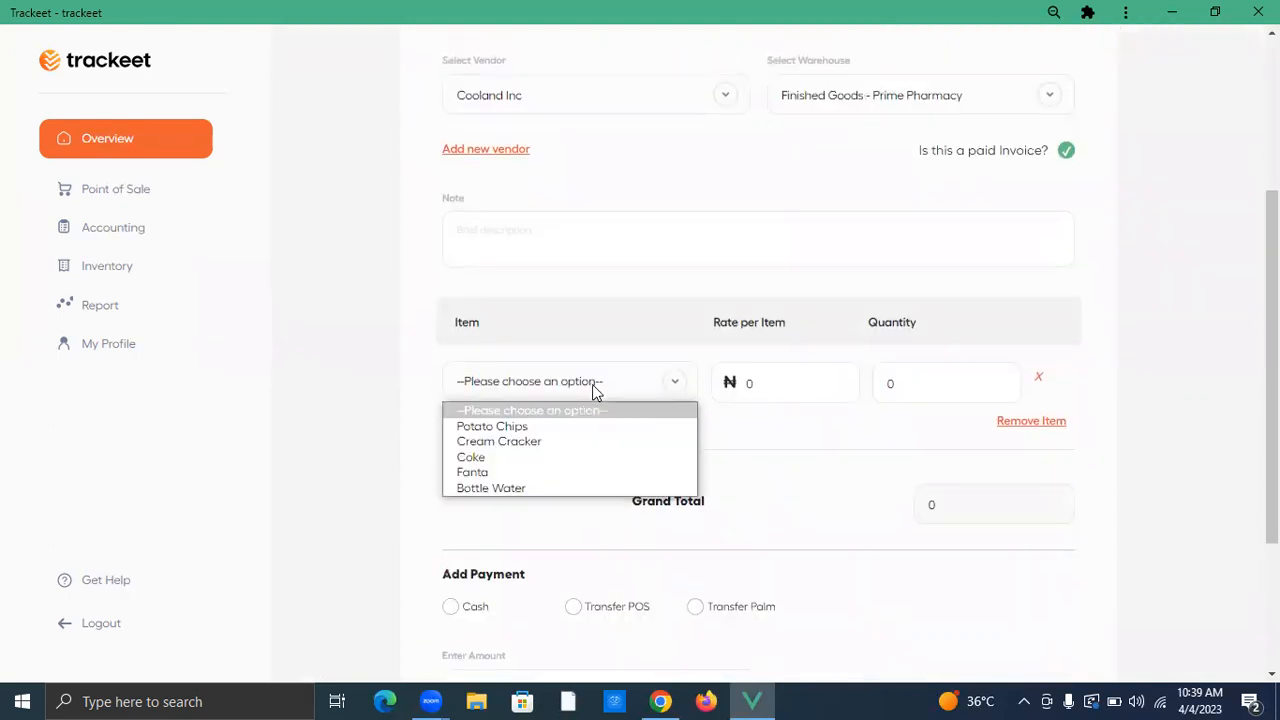
{"action": "left_click", "coordinate": [571, 428]}
{"action": "left_click", "coordinate": [943, 384]}
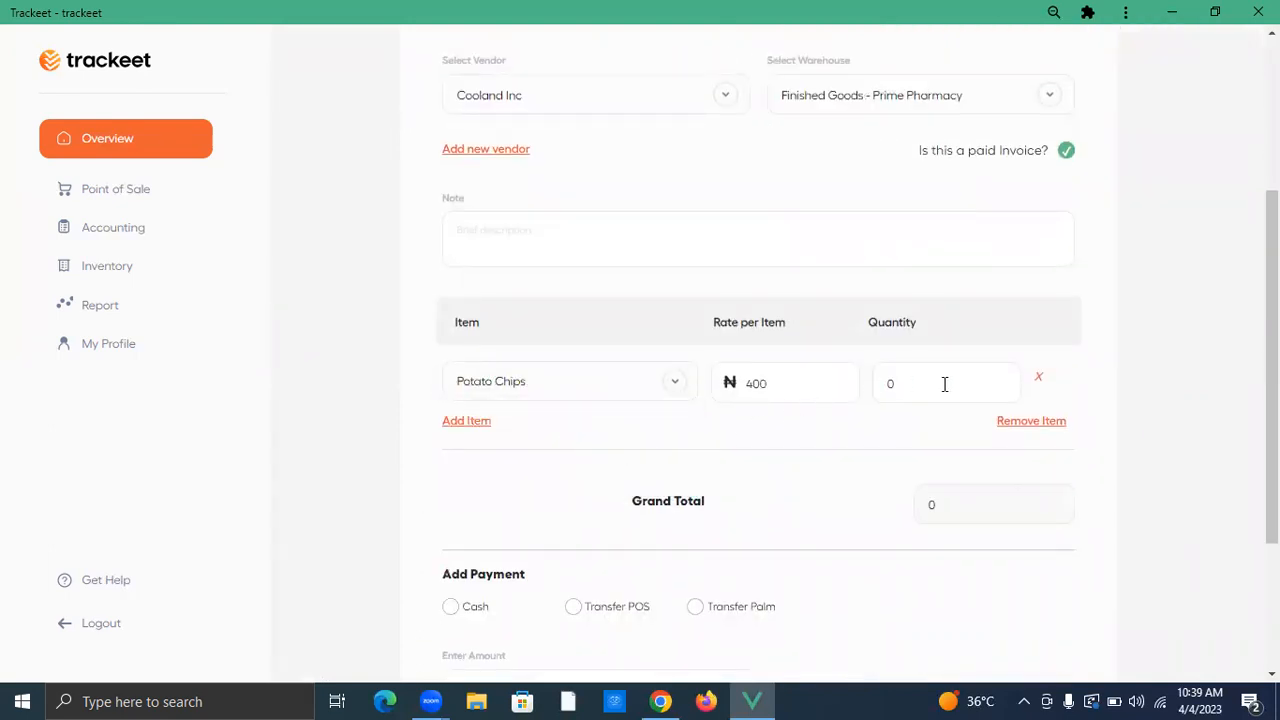
{"action": "type", "text": "50"}
Record a Transfer Palm payment of 20,000, create the purchase and dismiss the generated invoice
{"action": "scroll", "coordinate": [787, 480], "scroll_direction": "down", "scroll_amount": 2}
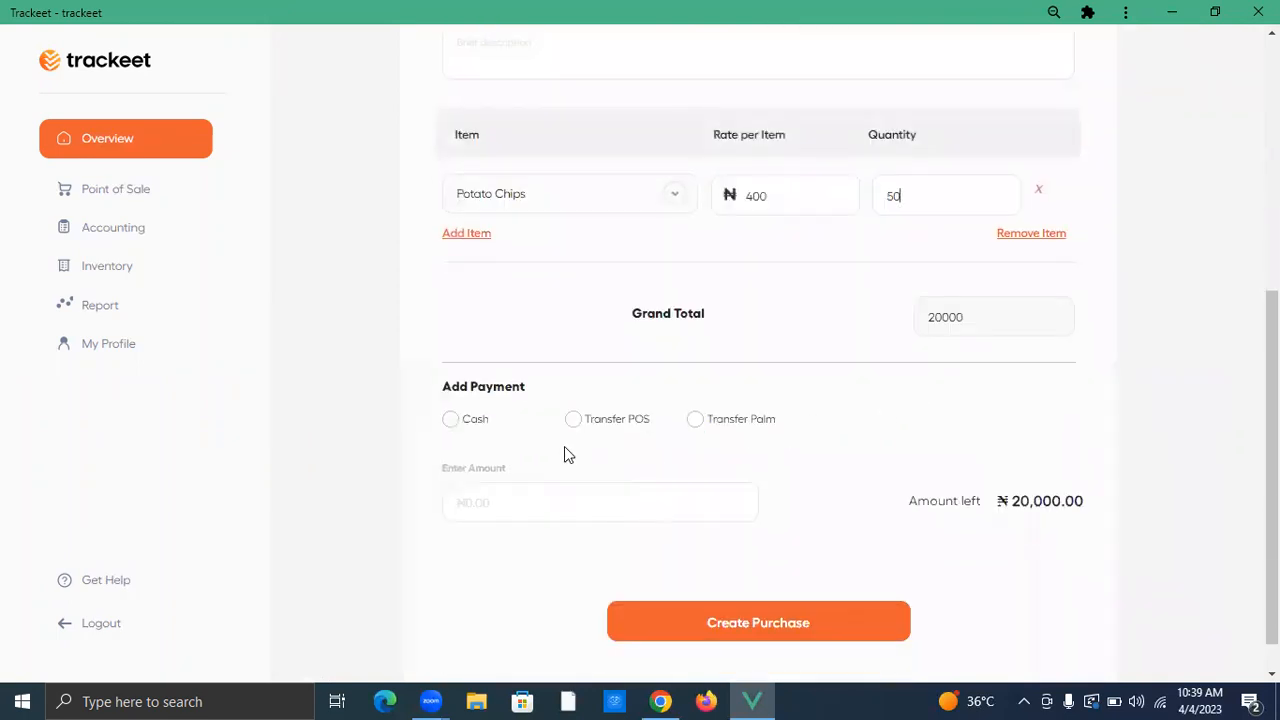
{"action": "left_click", "coordinate": [574, 421]}
{"action": "left_click", "coordinate": [704, 425]}
{"action": "left_click", "coordinate": [646, 511]}
{"action": "type", "text": "200000"}
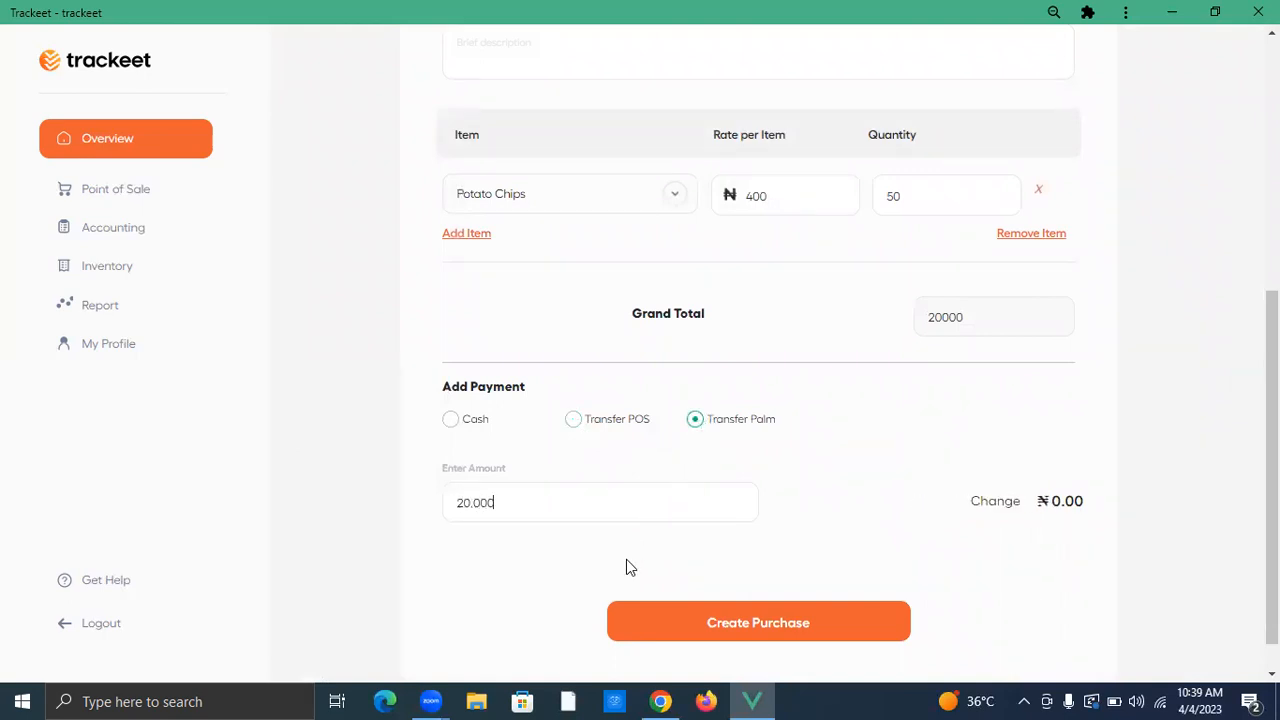
{"action": "left_click", "coordinate": [758, 643]}
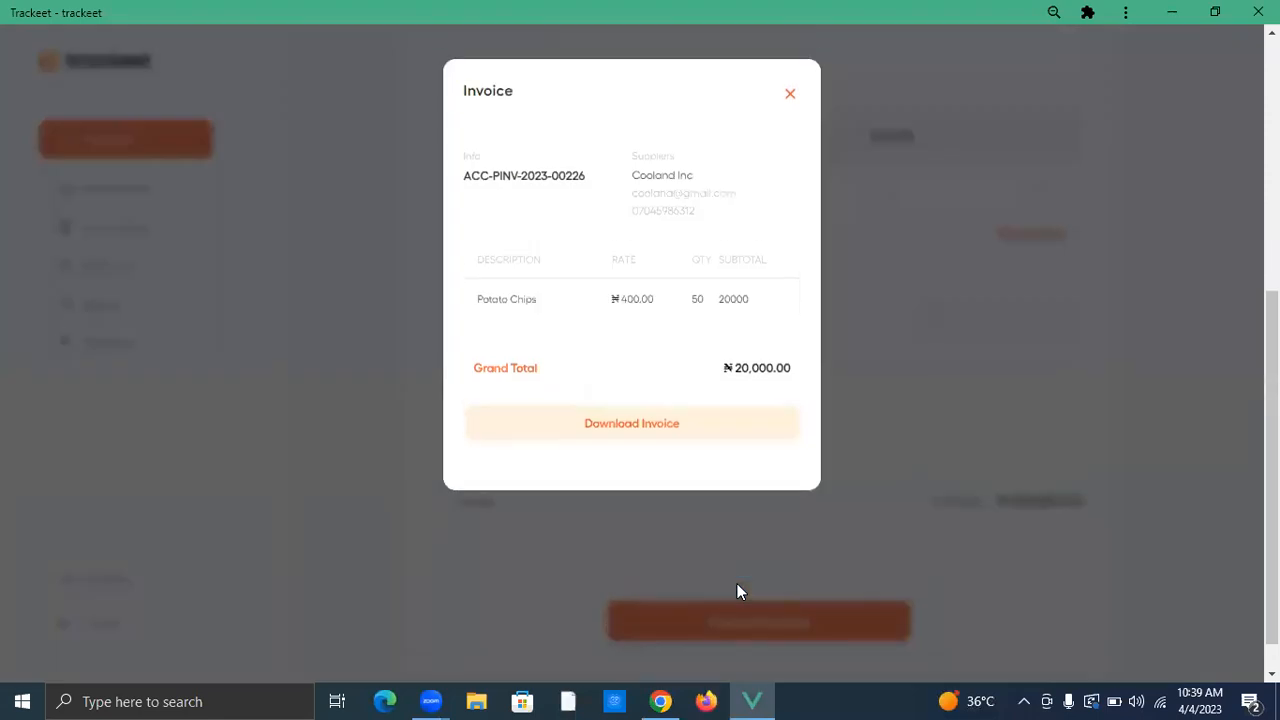
{"action": "left_click", "coordinate": [936, 368]}
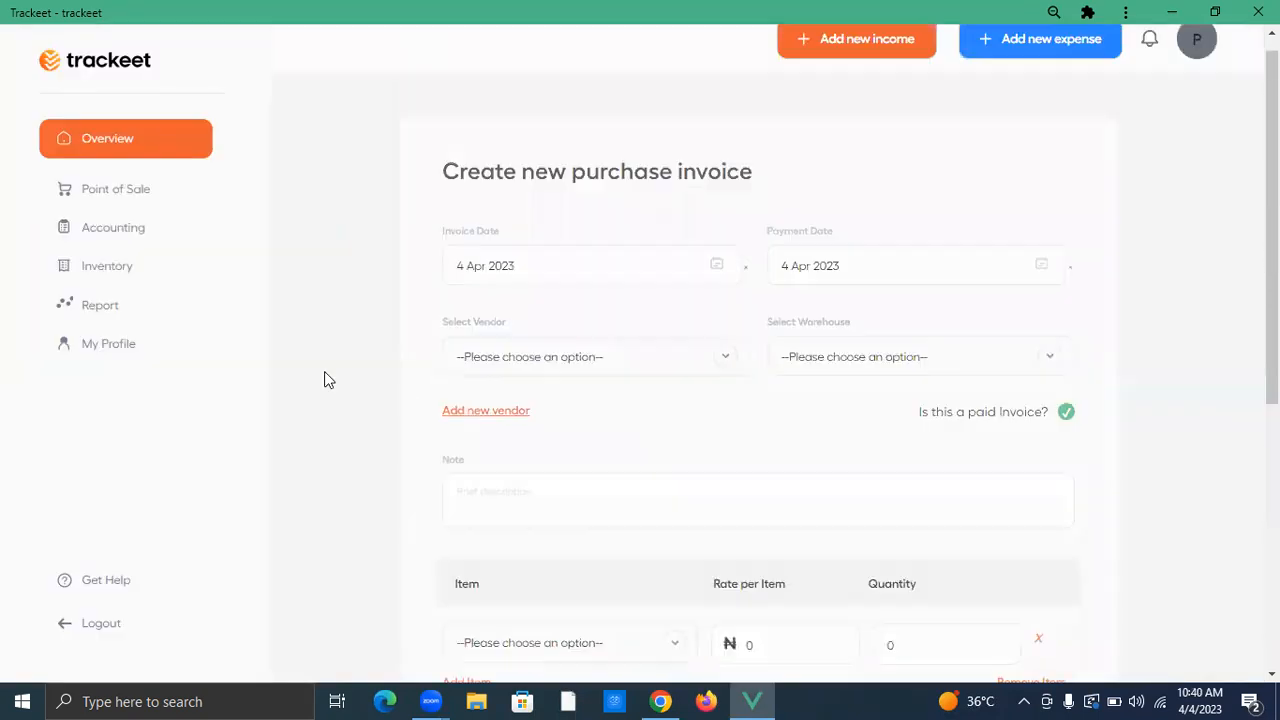
Start a new expense of 300,000 from the overview, paid in Cash, on the Office Rent - Prime Pharmacy account
{"action": "left_click", "coordinate": [105, 140]}
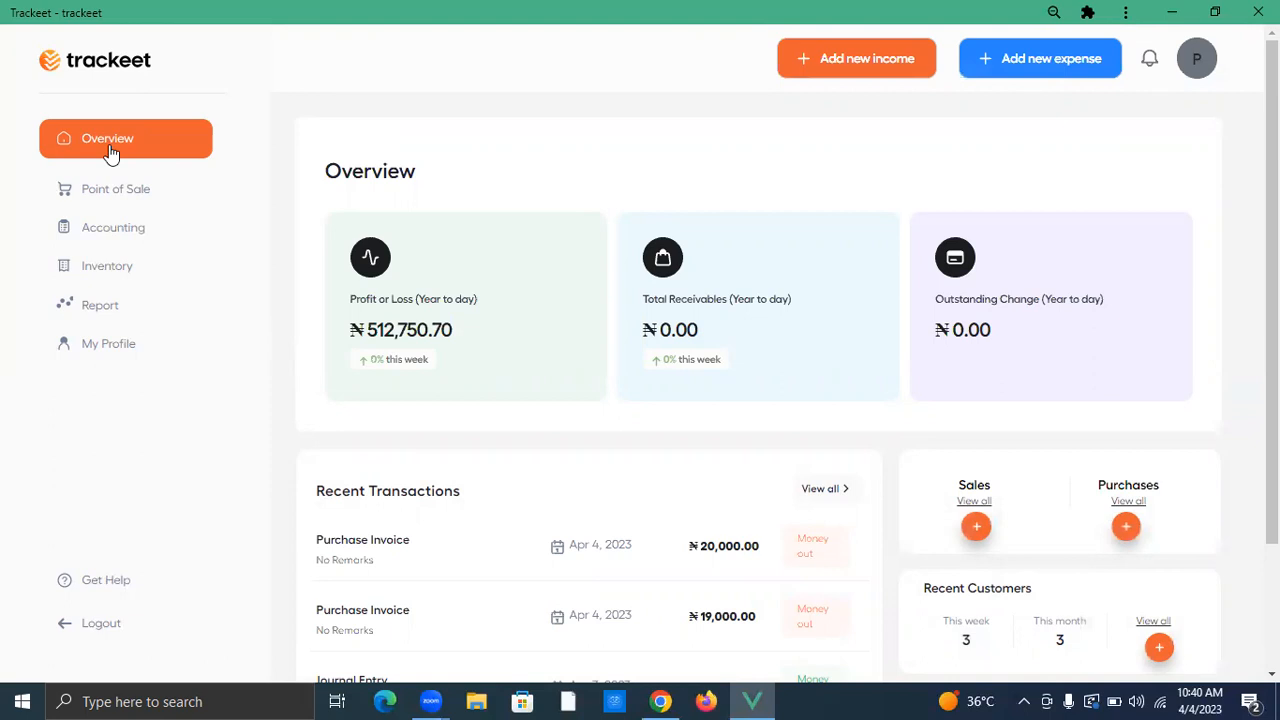
{"action": "left_click", "coordinate": [1088, 82]}
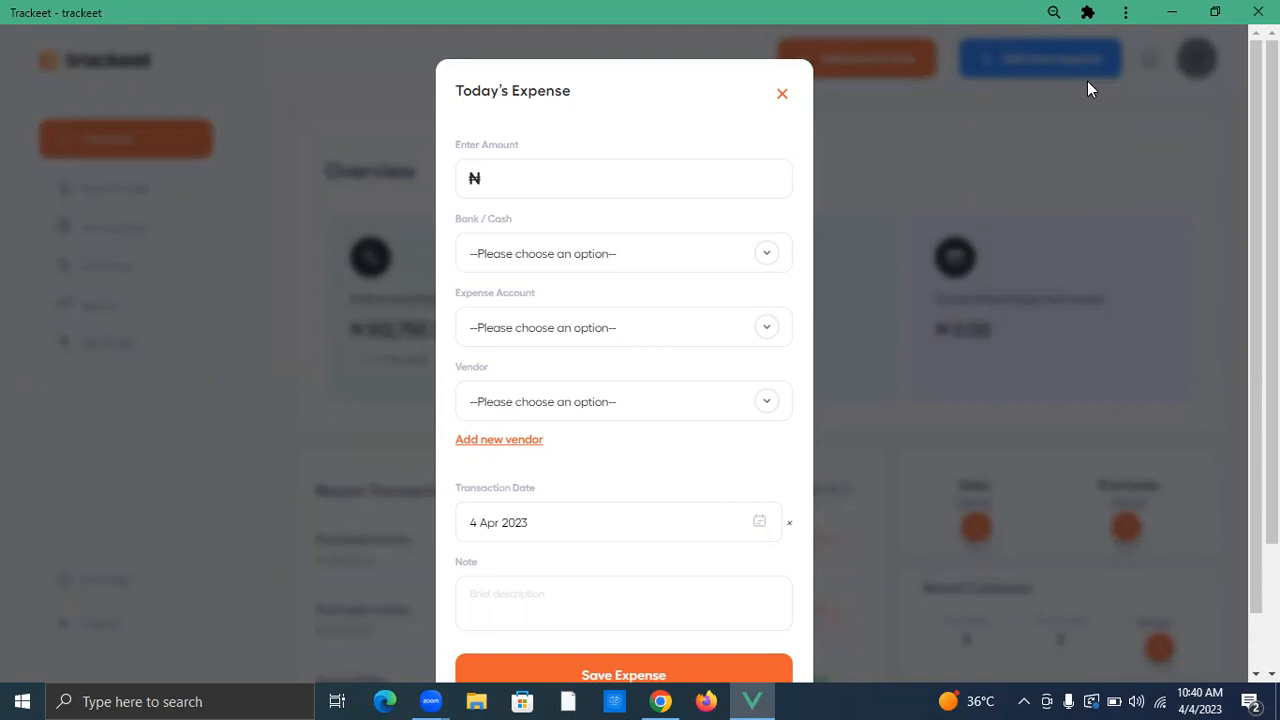
{"action": "left_click", "coordinate": [519, 181]}
{"action": "type", "text": "3000000"}
{"action": "left_click", "coordinate": [625, 252]}
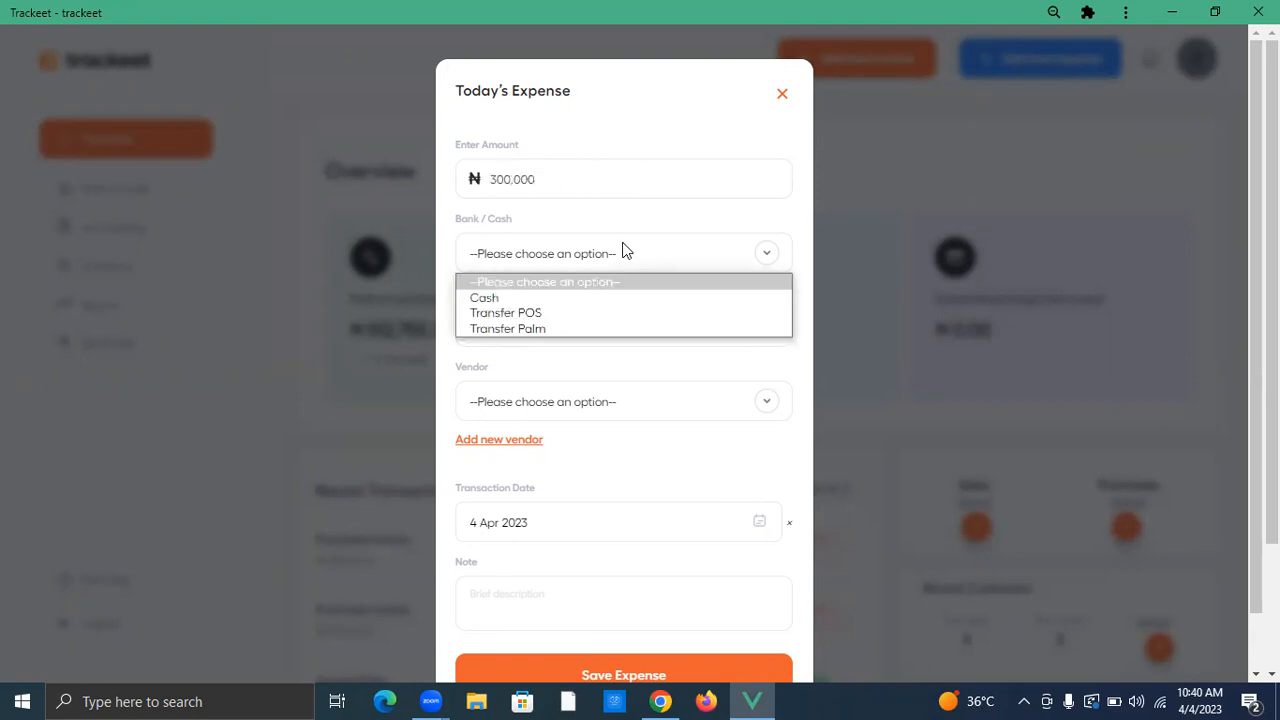
{"action": "left_click", "coordinate": [585, 300]}
{"action": "left_click", "coordinate": [581, 330]}
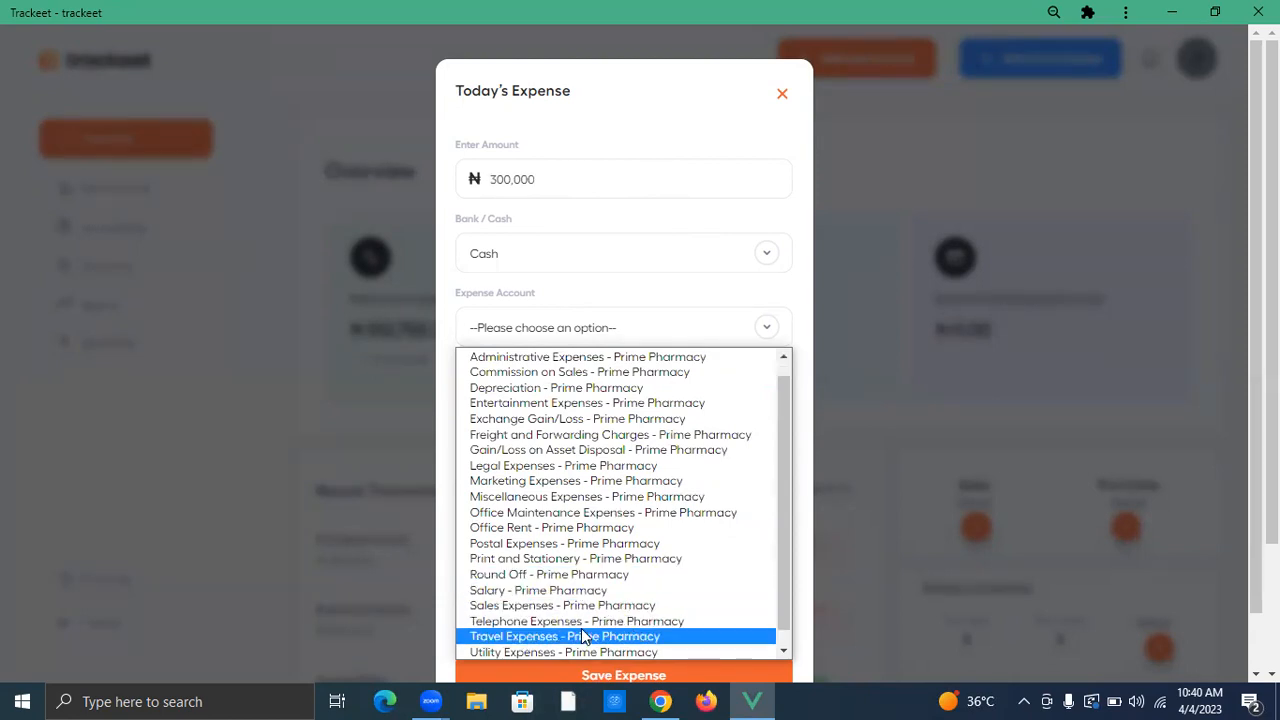
{"action": "left_click", "coordinate": [566, 534]}
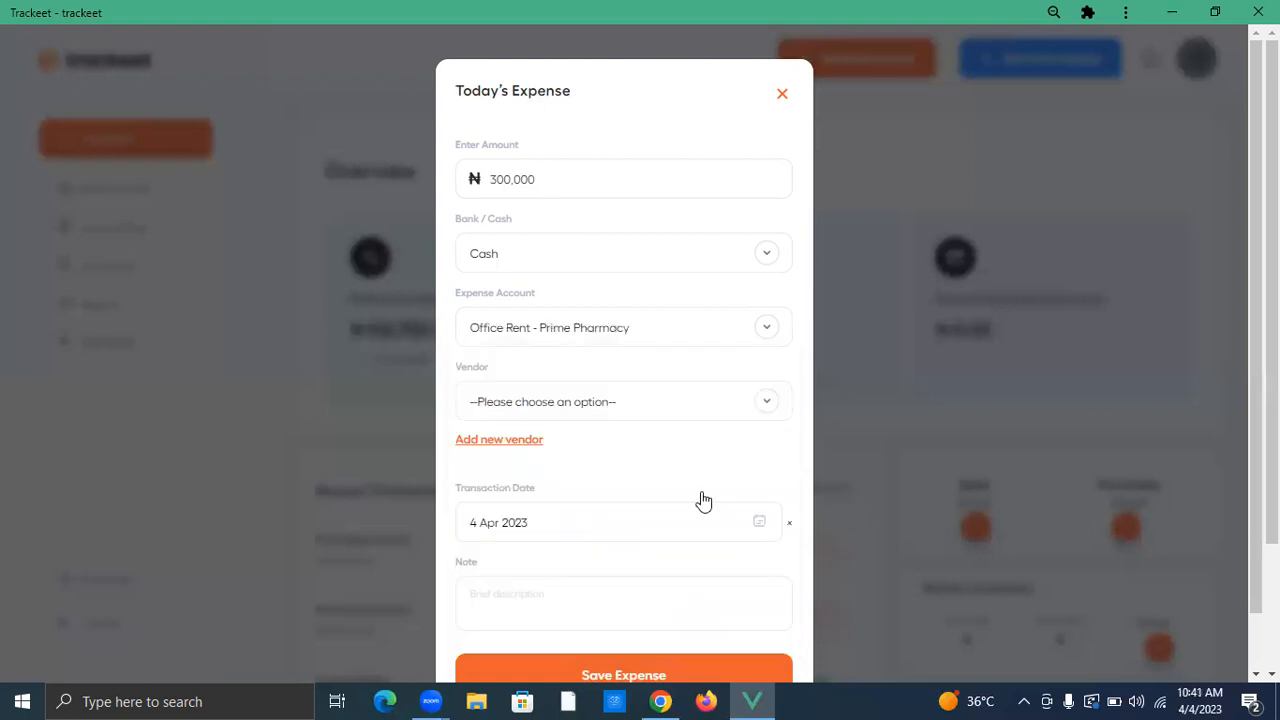
Add the note "Rent for 2023" to the expense, save it and return to the dashboard
{"action": "scroll", "coordinate": [583, 514], "scroll_direction": "down", "scroll_amount": 1}
{"action": "left_click", "coordinate": [547, 543]}
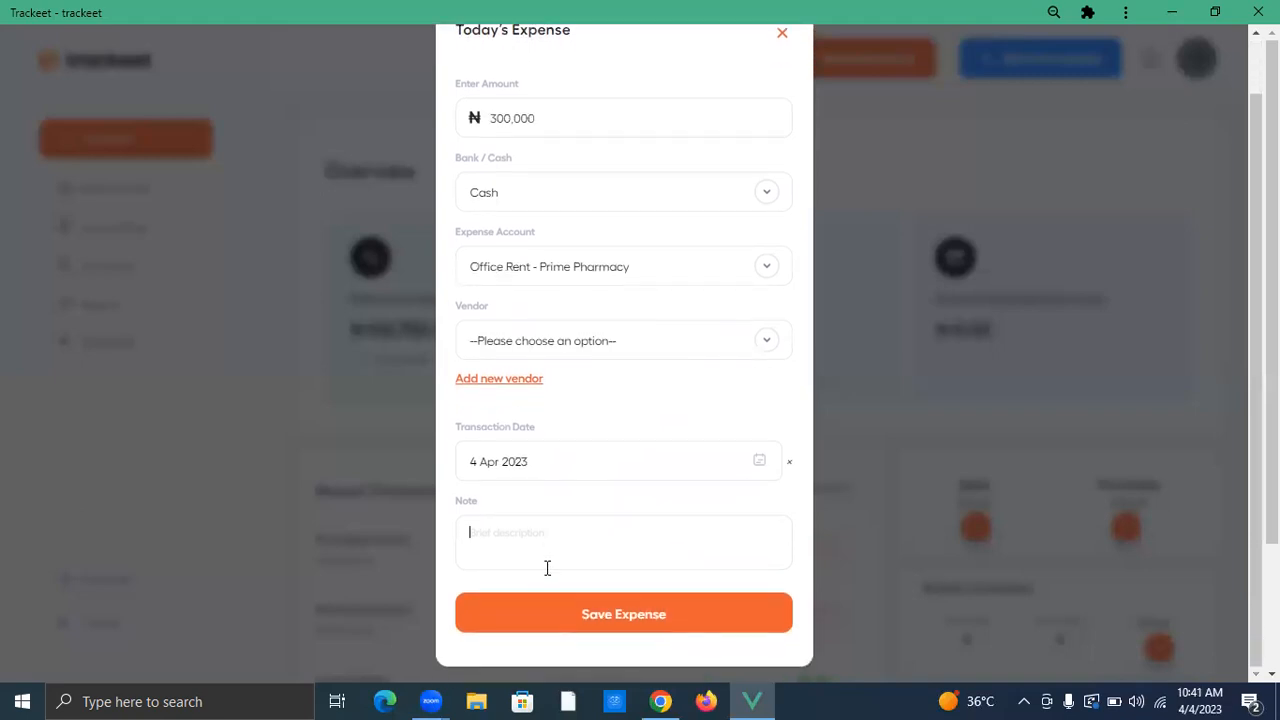
{"action": "type", "text": "Rent for 2023"}
{"action": "left_click", "coordinate": [712, 602]}
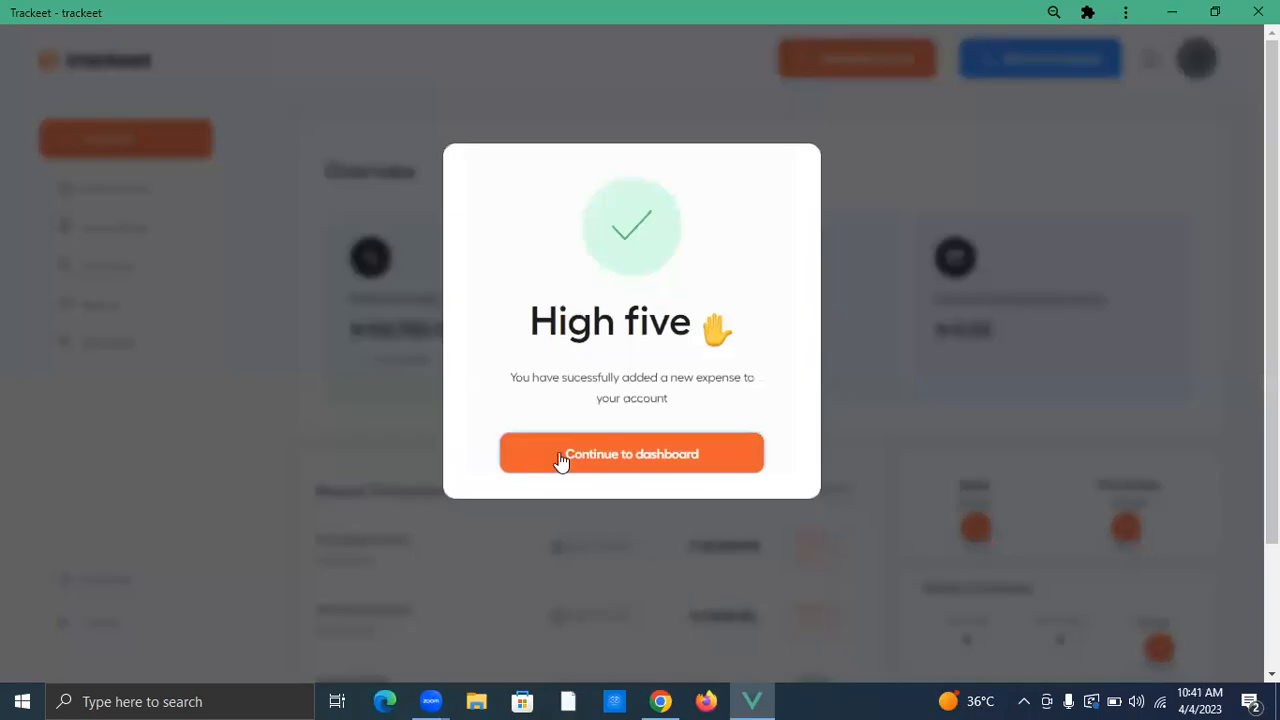
{"action": "left_click", "coordinate": [561, 457]}
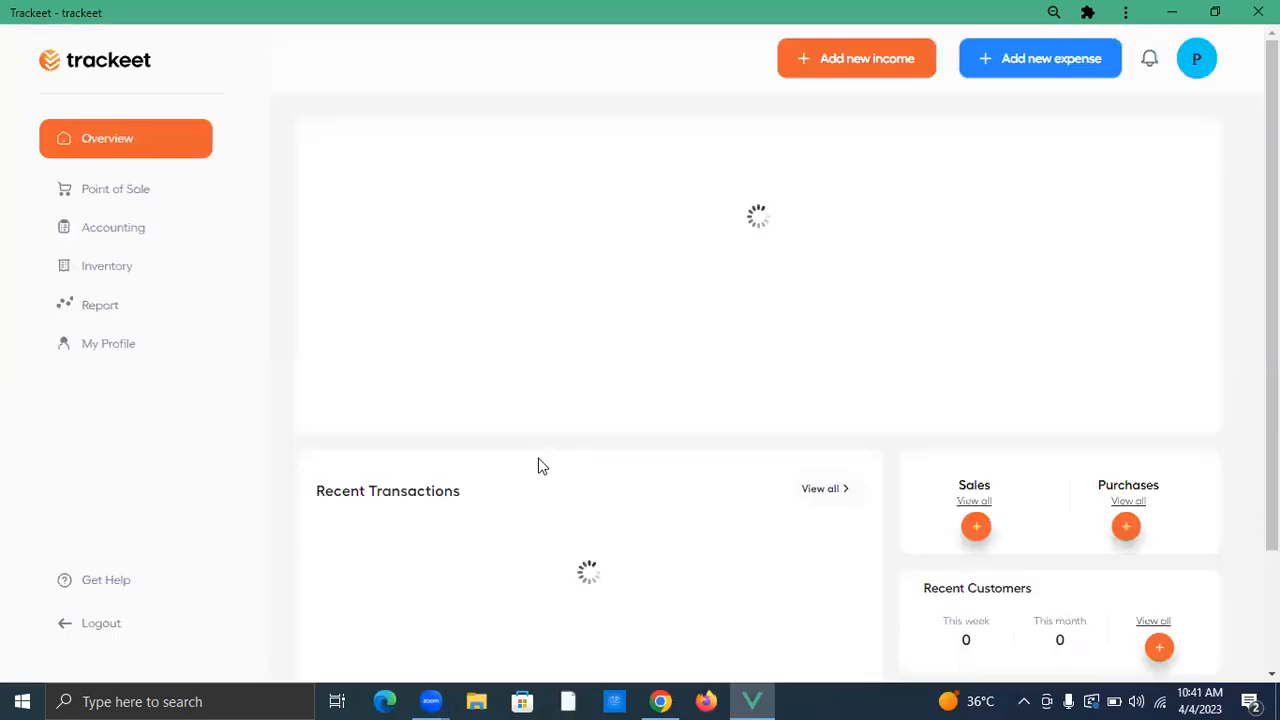
Start a new expense of 100,000 on the Salary - Prime Pharmacy expense account, leaving the vendor unselected
{"action": "left_click", "coordinate": [1040, 58]}
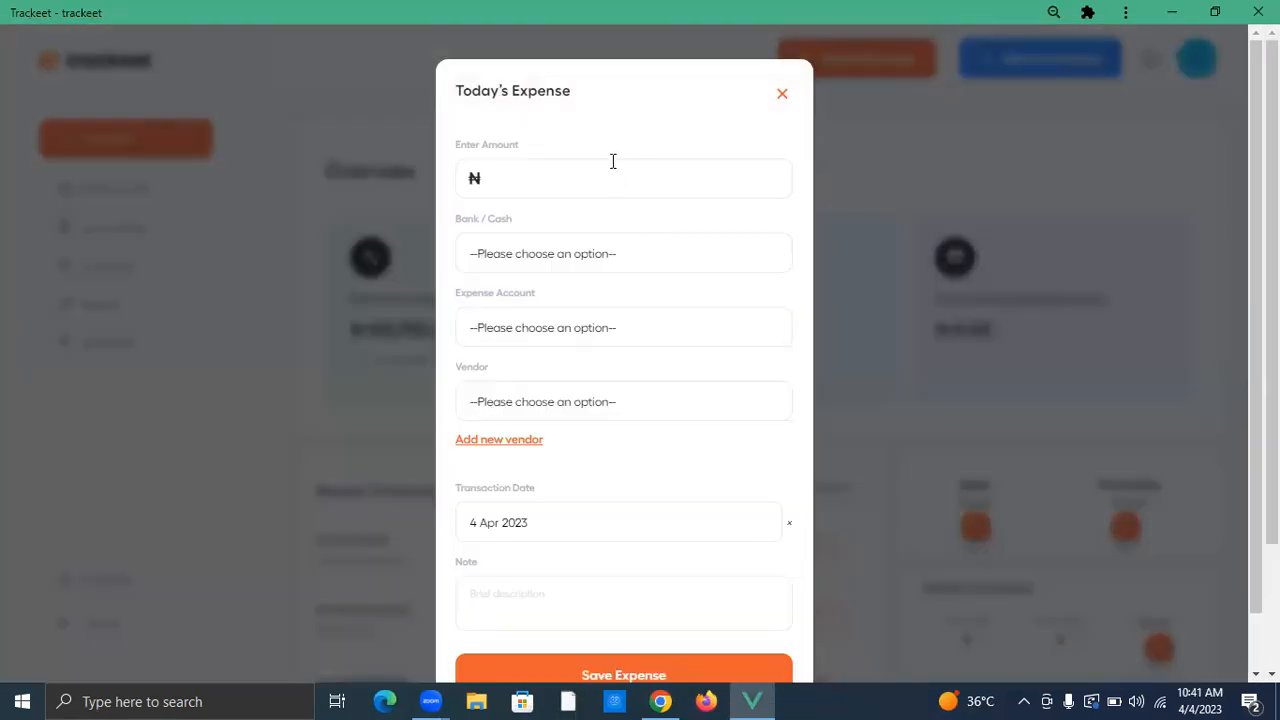
{"action": "left_click", "coordinate": [613, 164]}
{"action": "type", "text": "100.000"}
{"action": "left_click", "coordinate": [573, 340]}
{"action": "left_click", "coordinate": [534, 605]}
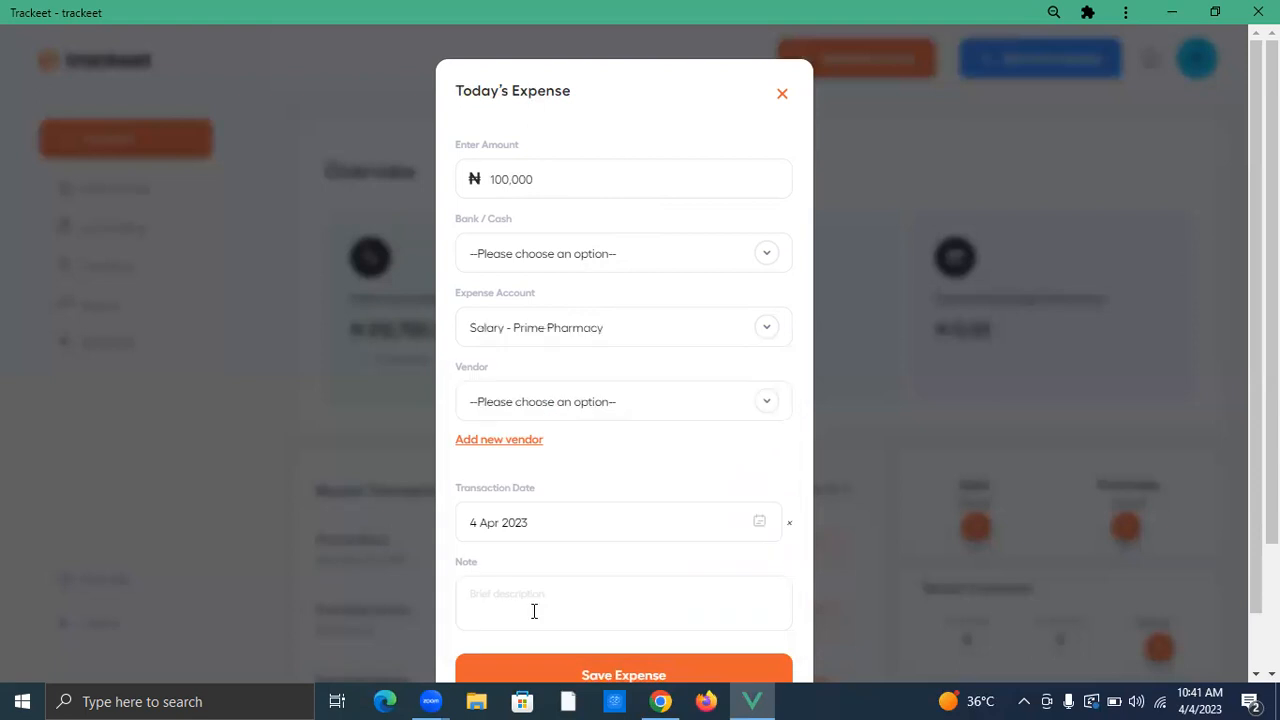
{"action": "left_click", "coordinate": [588, 405]}
{"action": "left_click", "coordinate": [588, 405]}
Add the note "Salary for April 2023" to the expense
{"action": "left_click", "coordinate": [546, 586]}
{"action": "type", "text": "Salary for"}
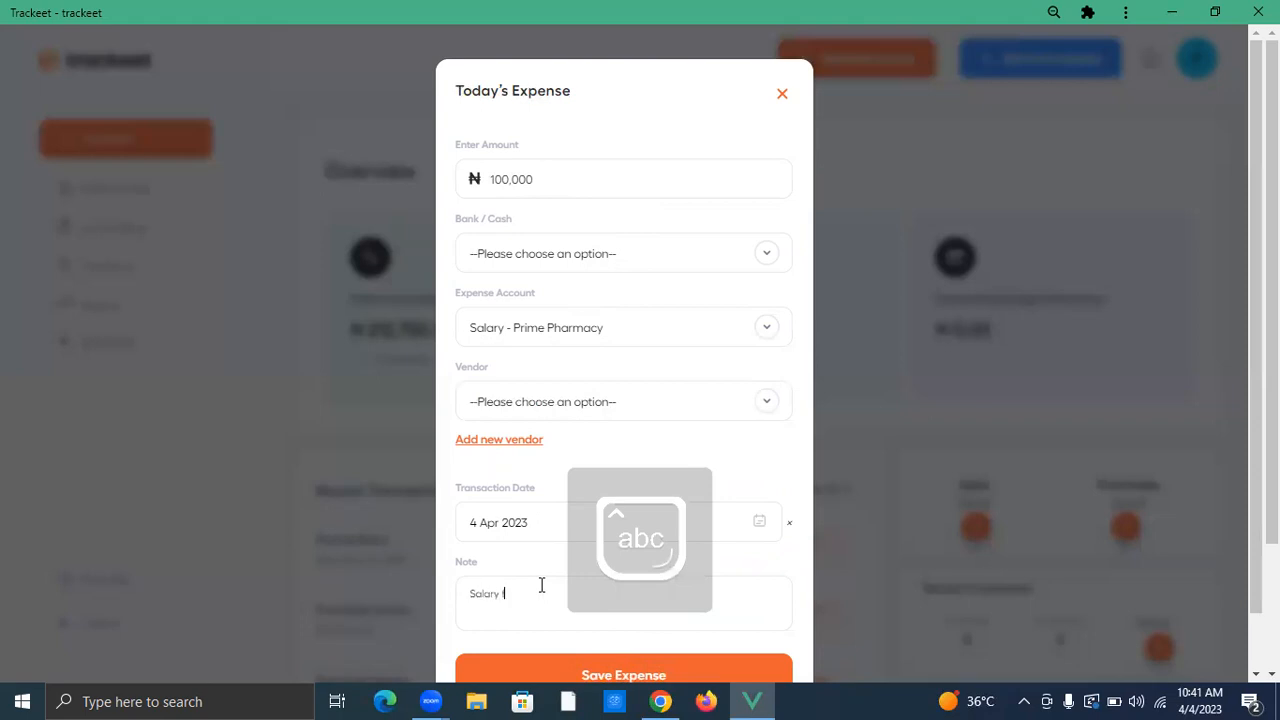
{"action": "type", "text": " A"}
{"action": "key", "text": "Caps_Lock"}
{"action": "type", "text": "pril 2023"}
Set the expense's payment source to Transfer Palm, save the expense and return to the dashboard
{"action": "left_click", "coordinate": [639, 257]}
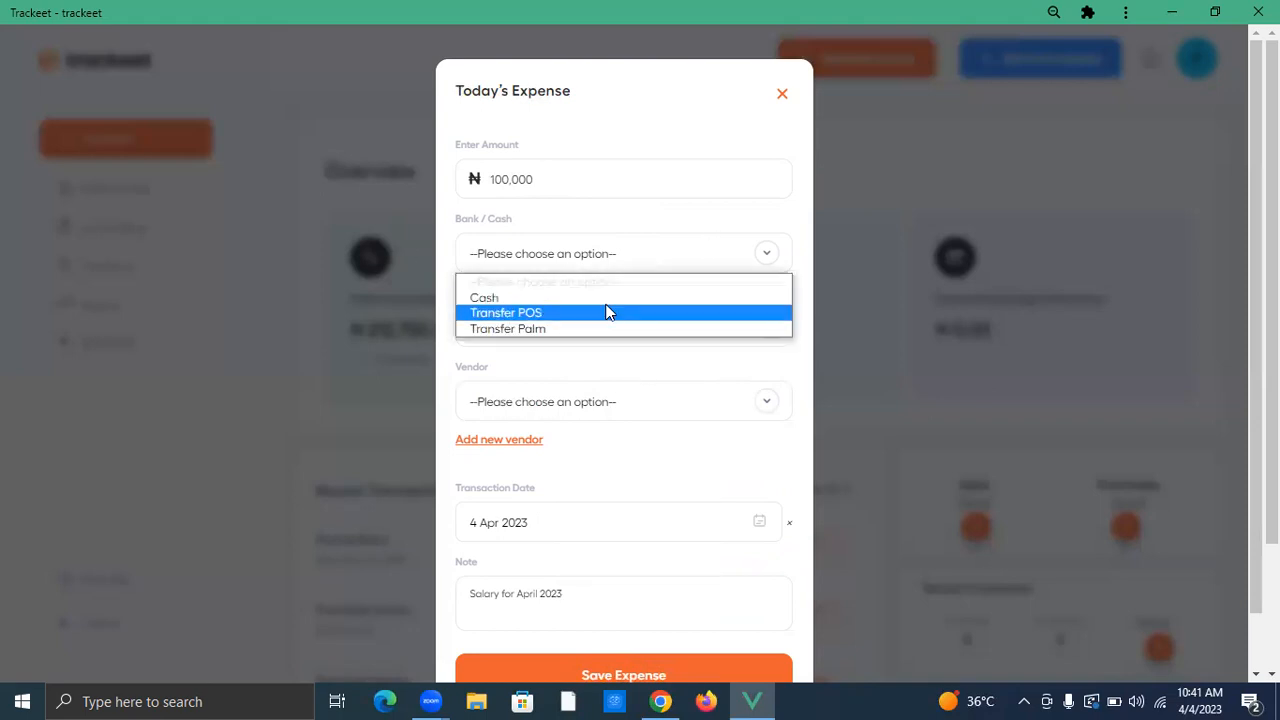
{"action": "left_click", "coordinate": [606, 299]}
{"action": "left_click", "coordinate": [566, 257]}
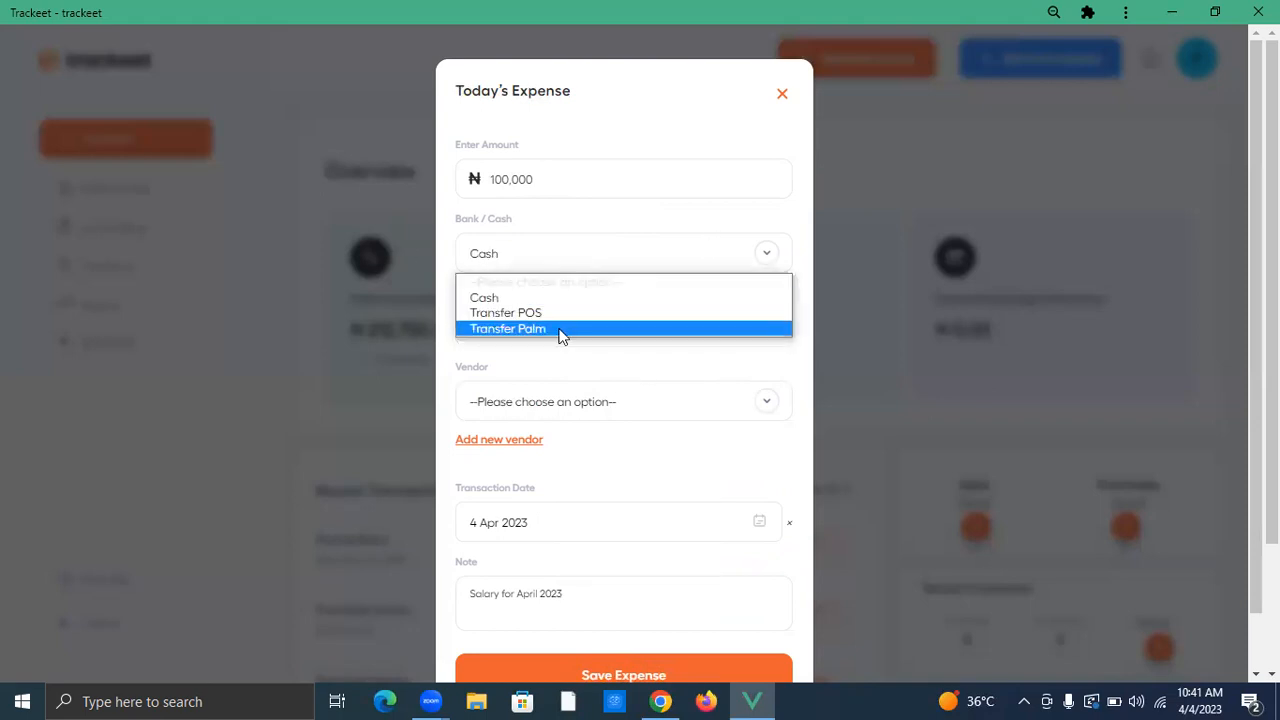
{"action": "left_click", "coordinate": [560, 330]}
{"action": "scroll", "coordinate": [640, 423], "scroll_direction": "down", "scroll_amount": 2}
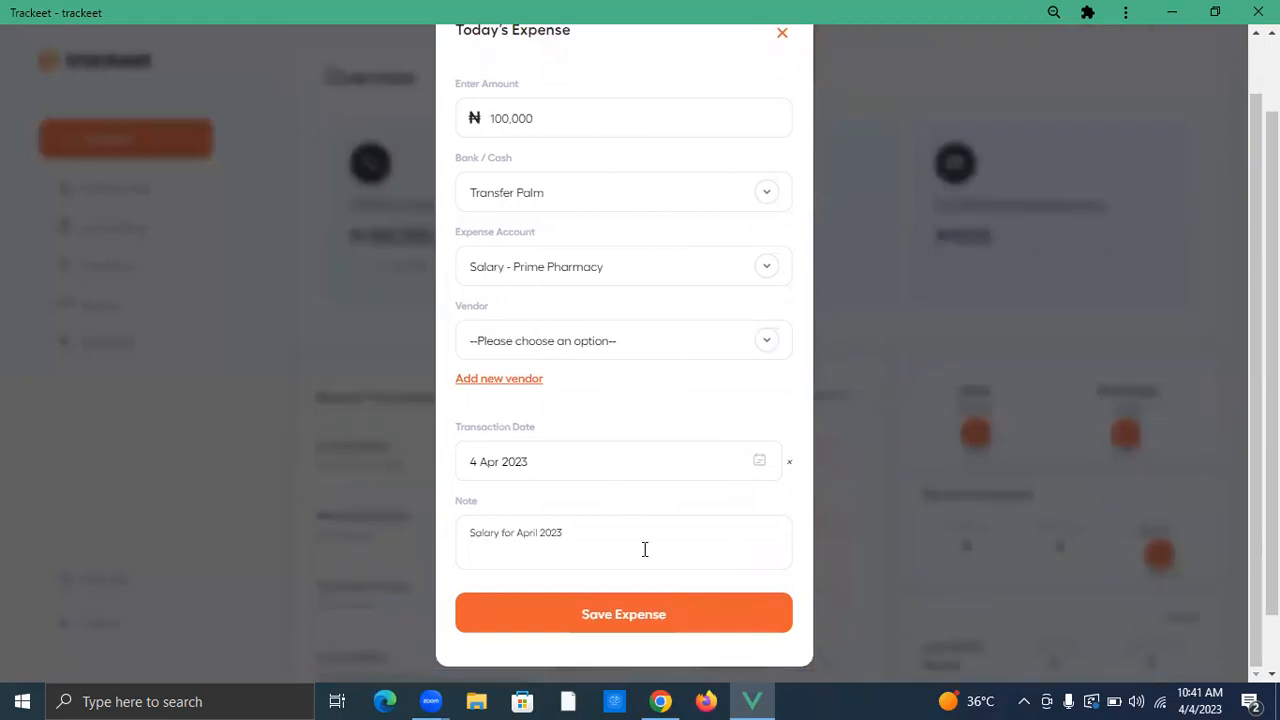
{"action": "left_click", "coordinate": [681, 613]}
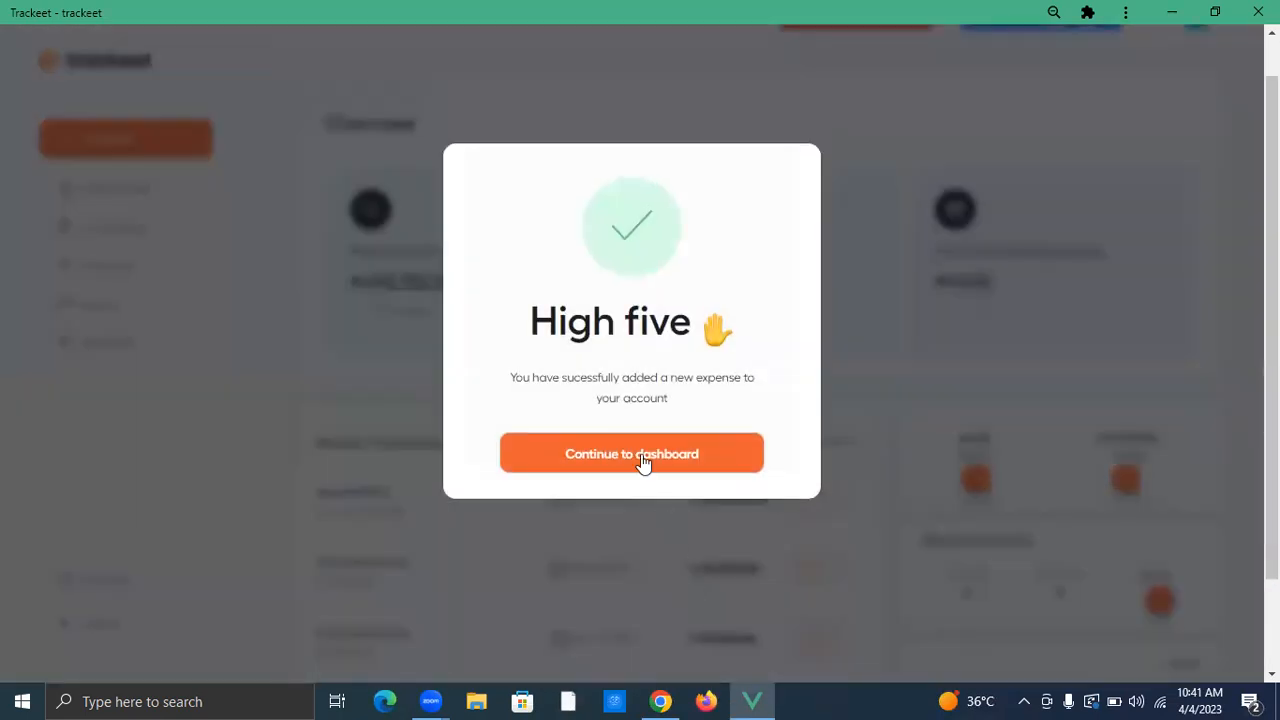
{"action": "left_click", "coordinate": [641, 452]}
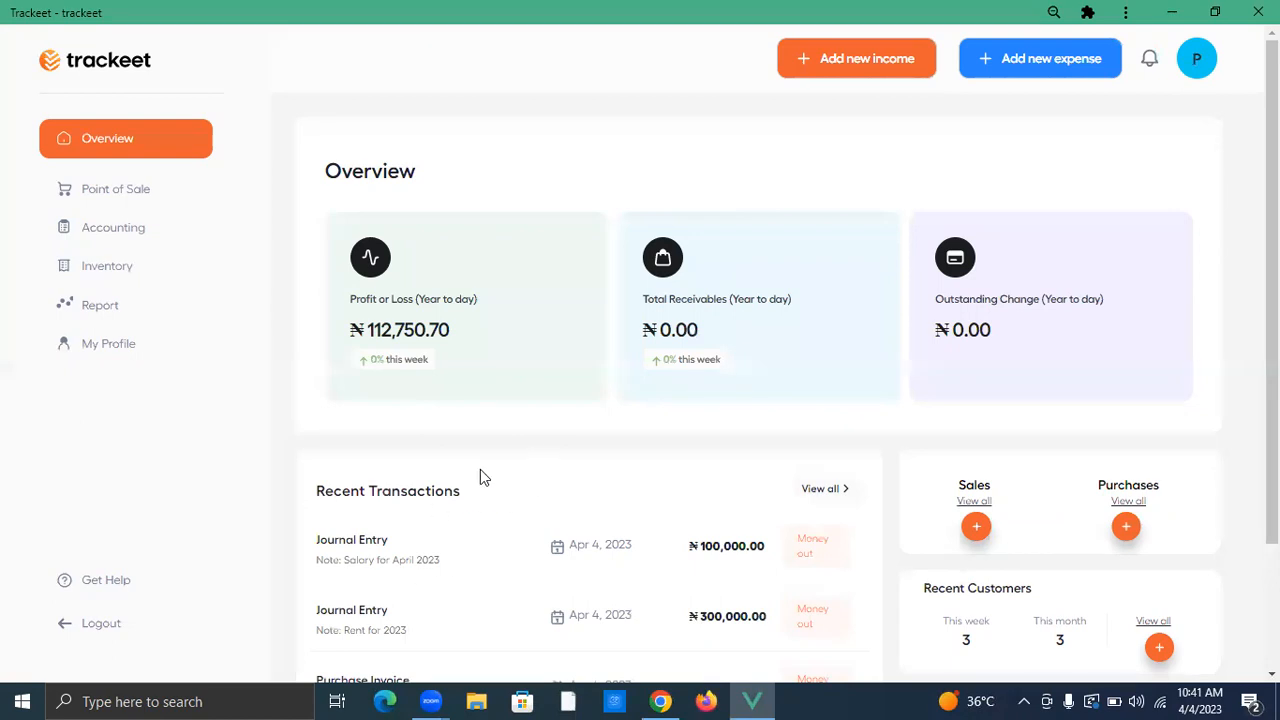
Start a new sales invoice from the overview for the first listed customer and mark it as a paid item
{"action": "scroll", "coordinate": [532, 488], "scroll_direction": "down", "scroll_amount": 2}
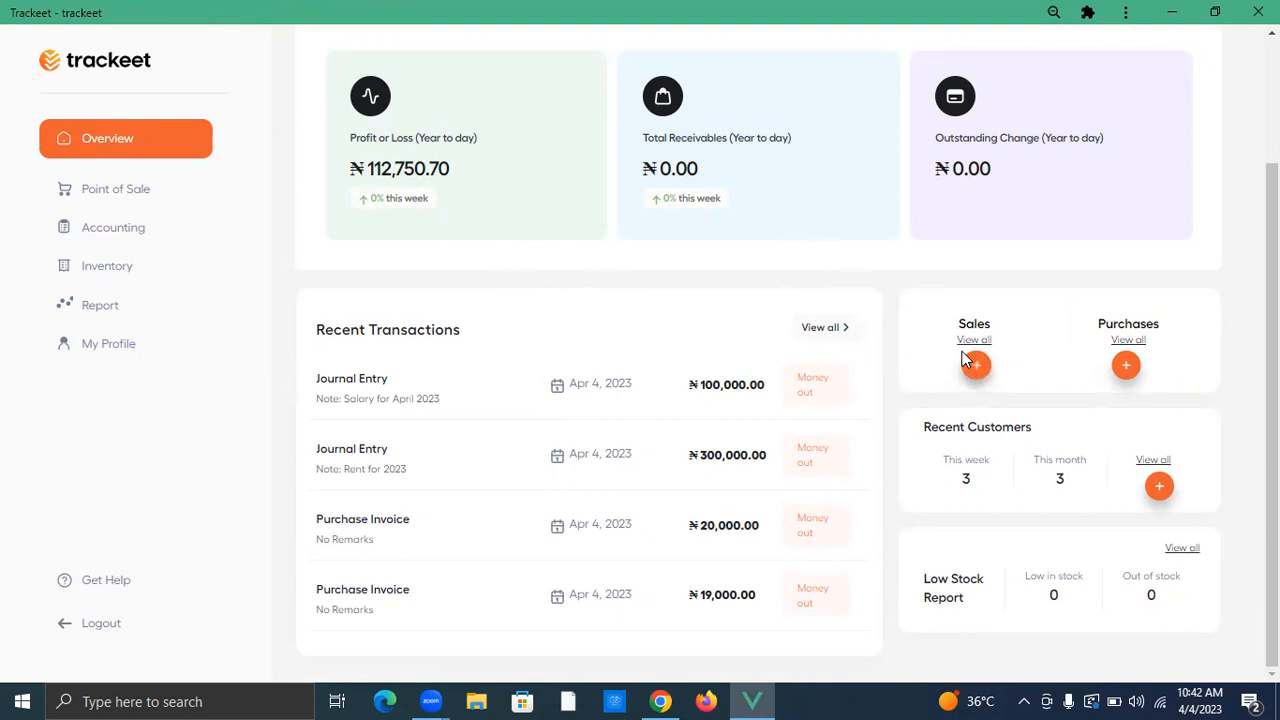
{"action": "scroll", "coordinate": [964, 360], "scroll_direction": "up", "scroll_amount": 1}
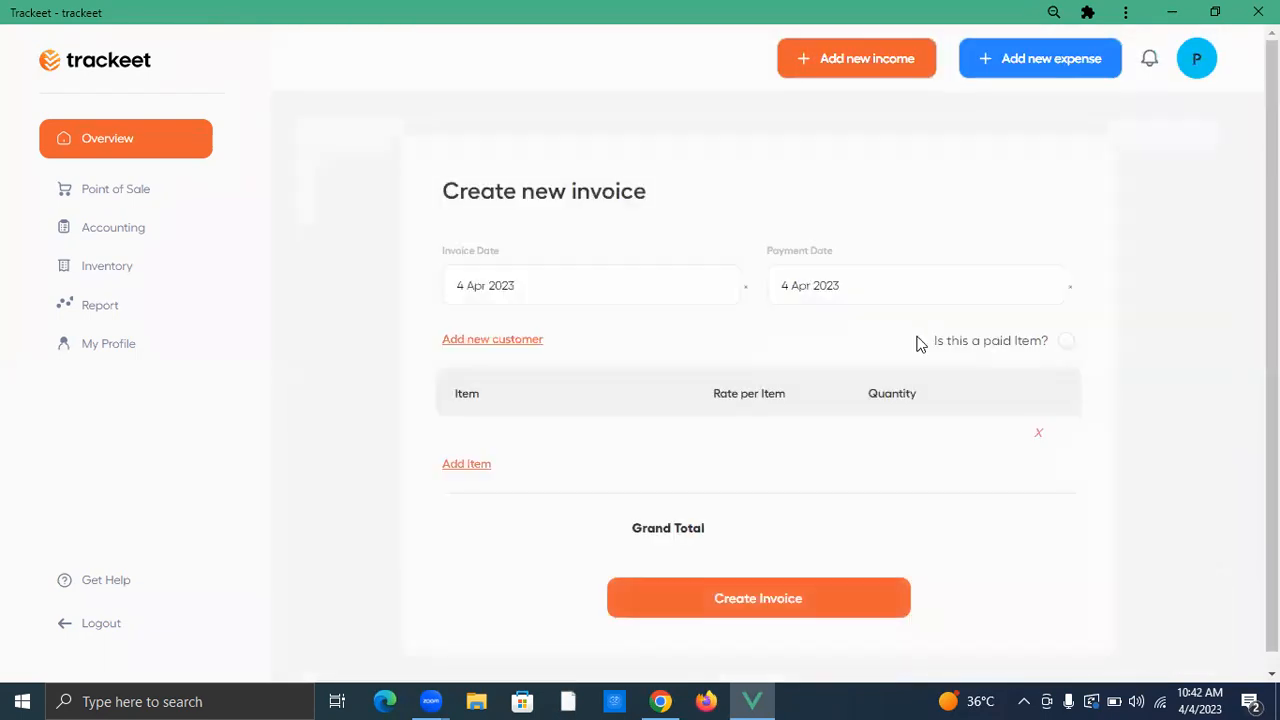
{"action": "left_click", "coordinate": [744, 362]}
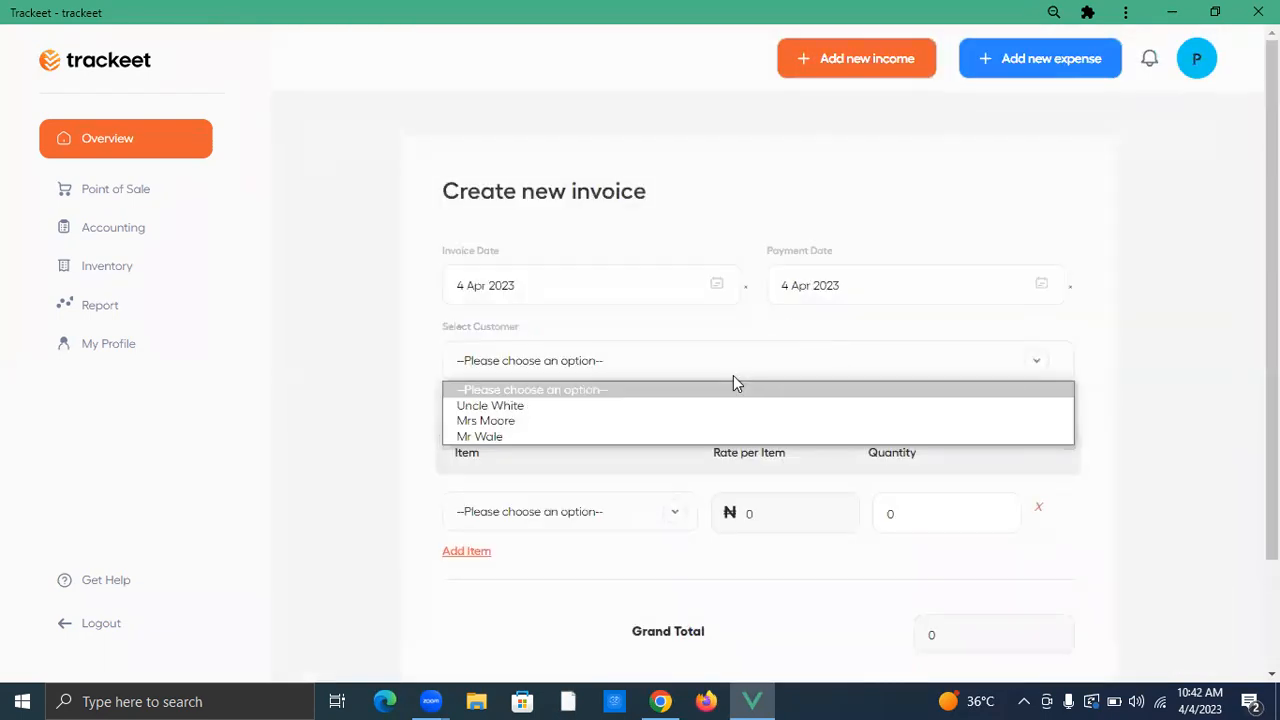
{"action": "left_click", "coordinate": [686, 407]}
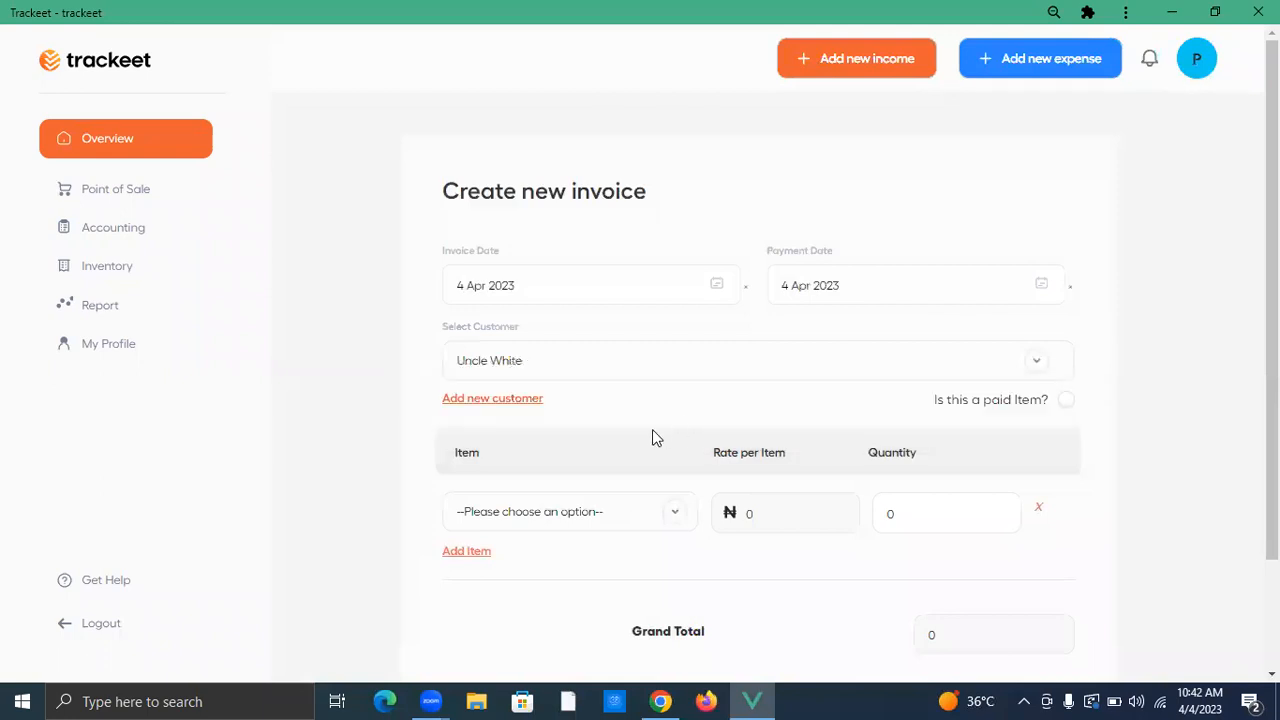
{"action": "left_click", "coordinate": [1064, 404]}
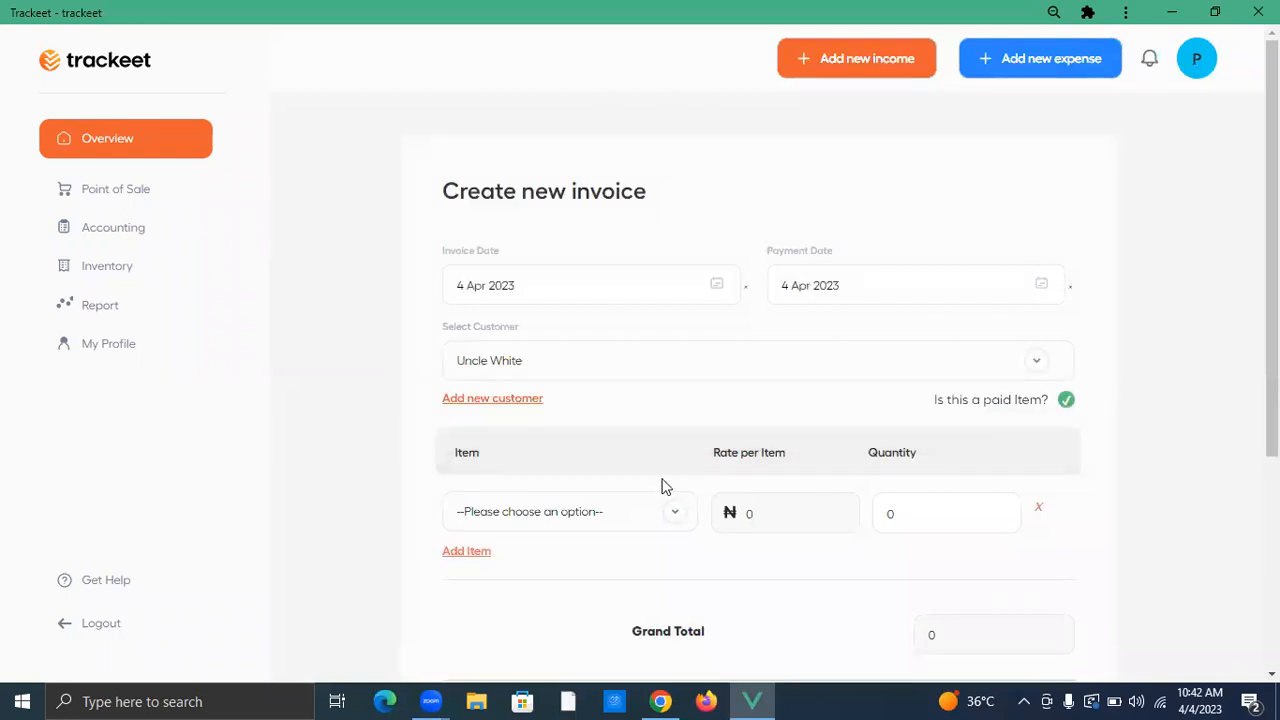
Add Bottle Water as the invoice item with a quantity of 10
{"action": "scroll", "coordinate": [663, 486], "scroll_direction": "down", "scroll_amount": 2}
{"action": "left_click", "coordinate": [590, 330]}
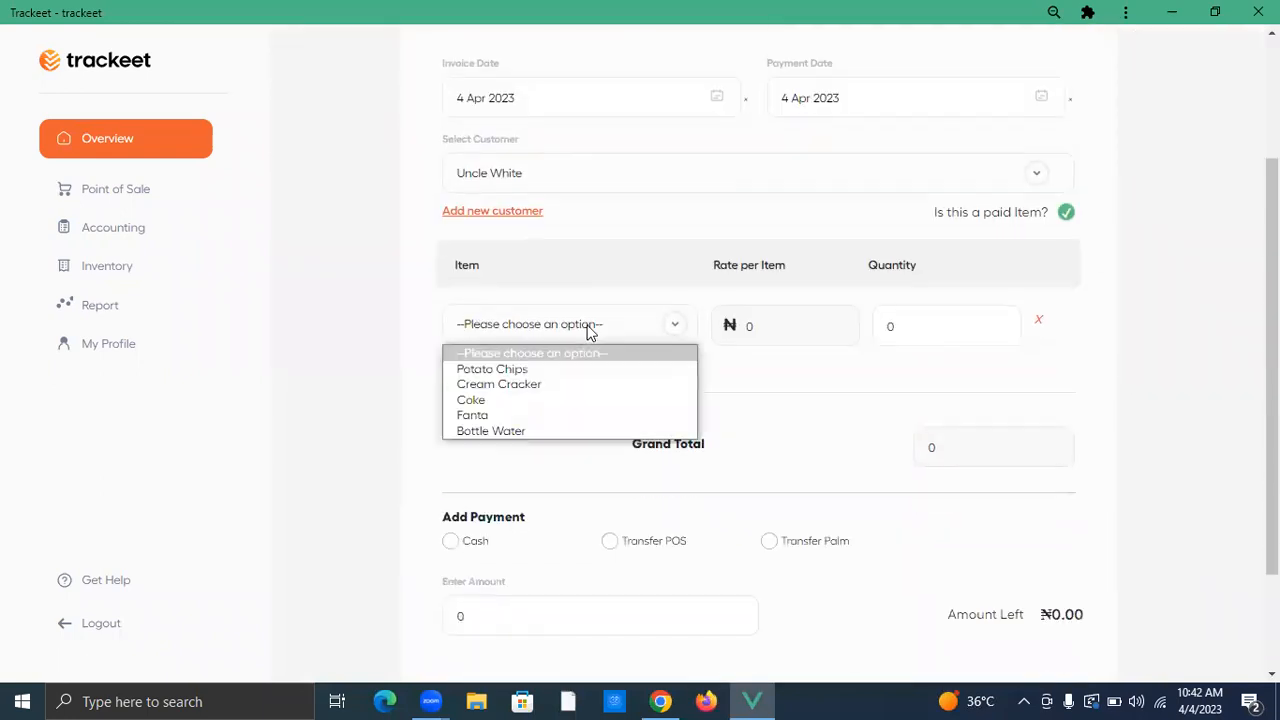
{"action": "left_click", "coordinate": [558, 435]}
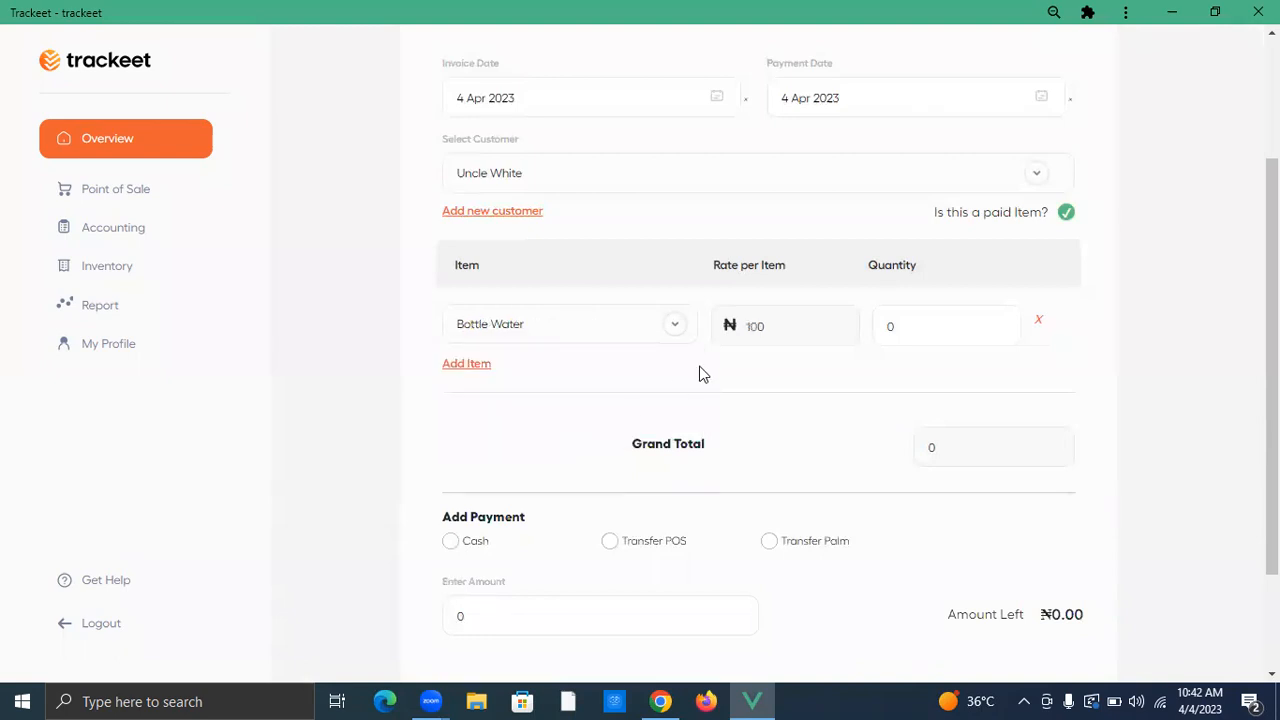
{"action": "left_click", "coordinate": [914, 335]}
{"action": "type", "text": "10"}
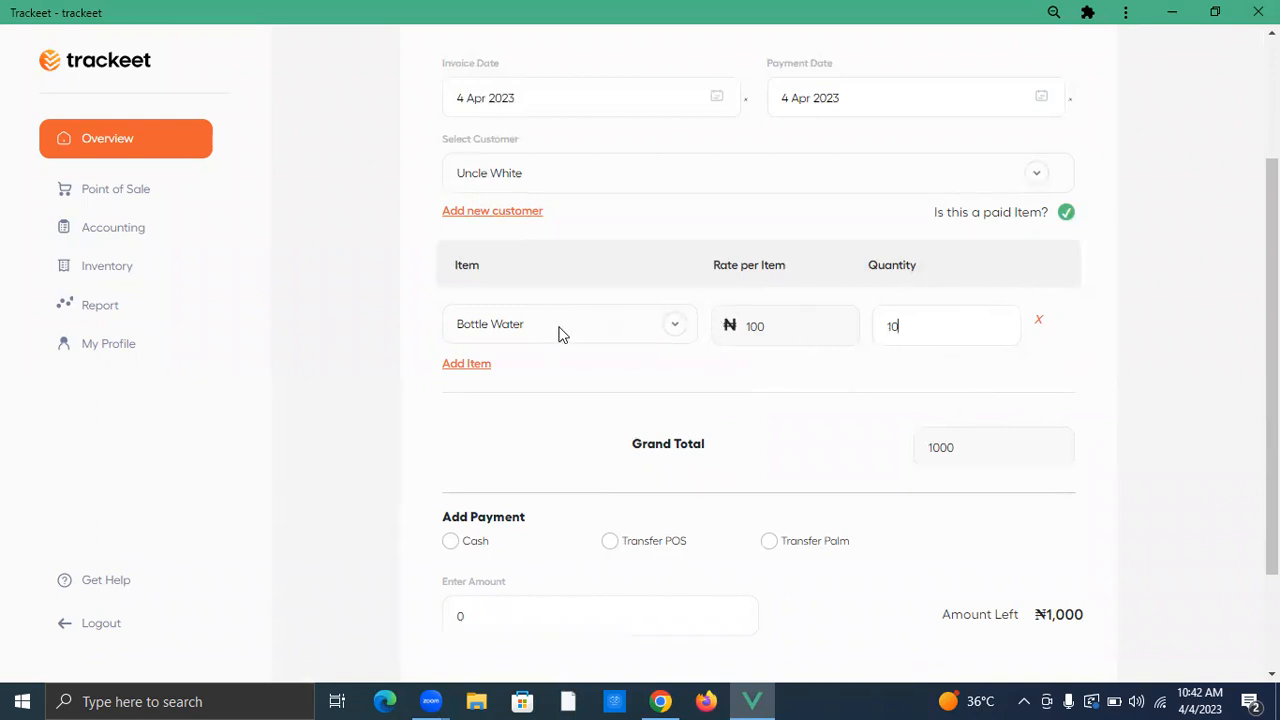
Record a Cash payment of 1,000, create the sales invoice and go to the invoice list
{"action": "left_click", "coordinate": [451, 541]}
{"action": "left_click", "coordinate": [541, 617]}
{"action": "type", "text": "10000"}
{"action": "key", "text": "BackSpace"}
{"action": "scroll", "coordinate": [651, 597], "scroll_direction": "down", "scroll_amount": 3}
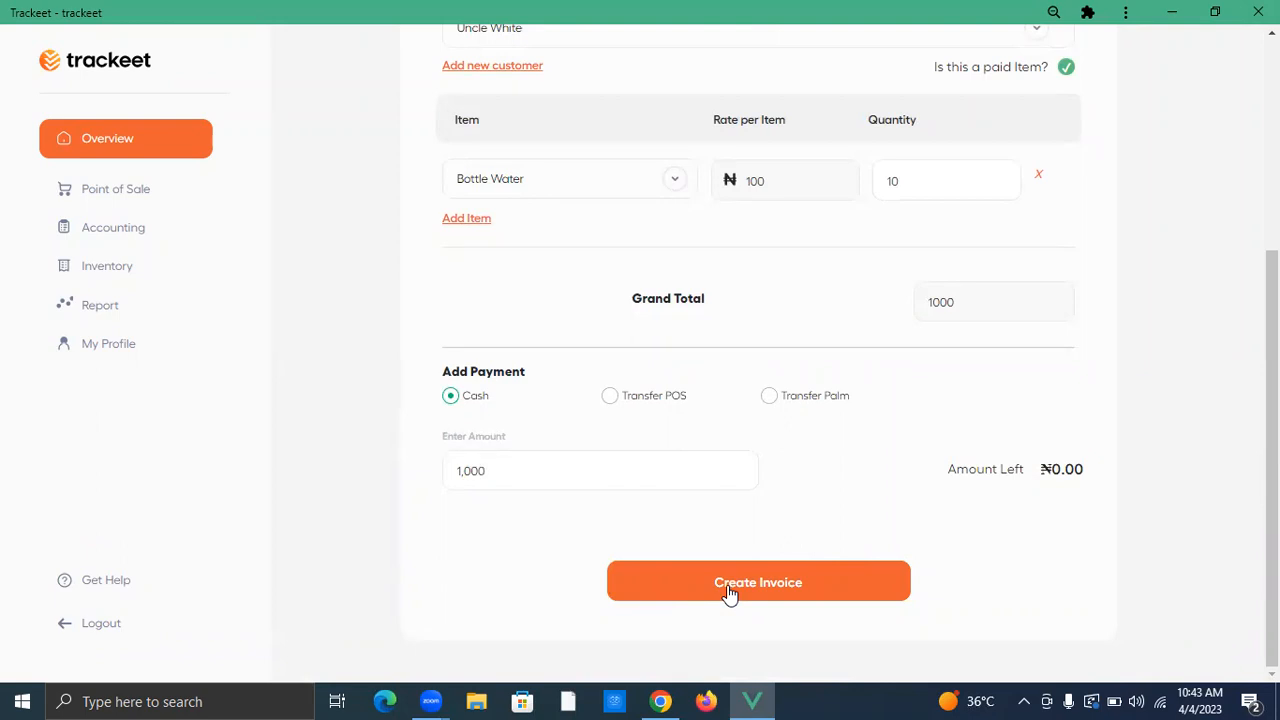
{"action": "left_click", "coordinate": [729, 592]}
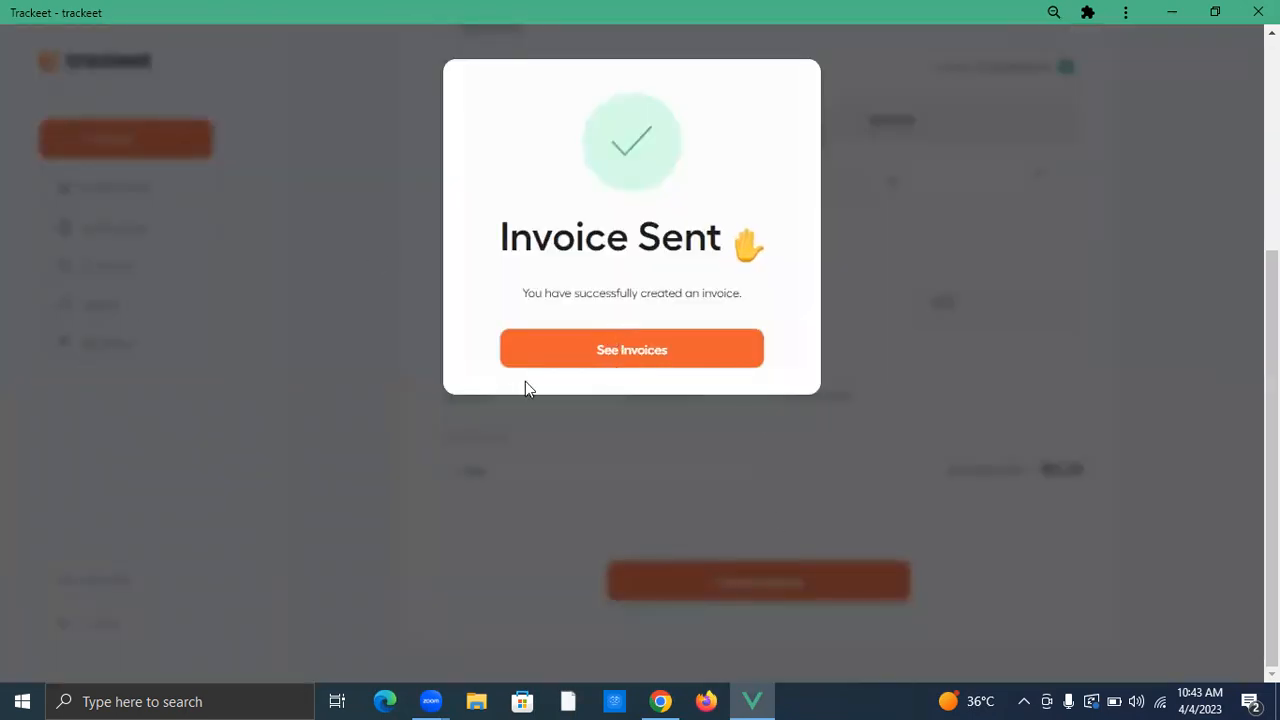
{"action": "left_click", "coordinate": [594, 362]}
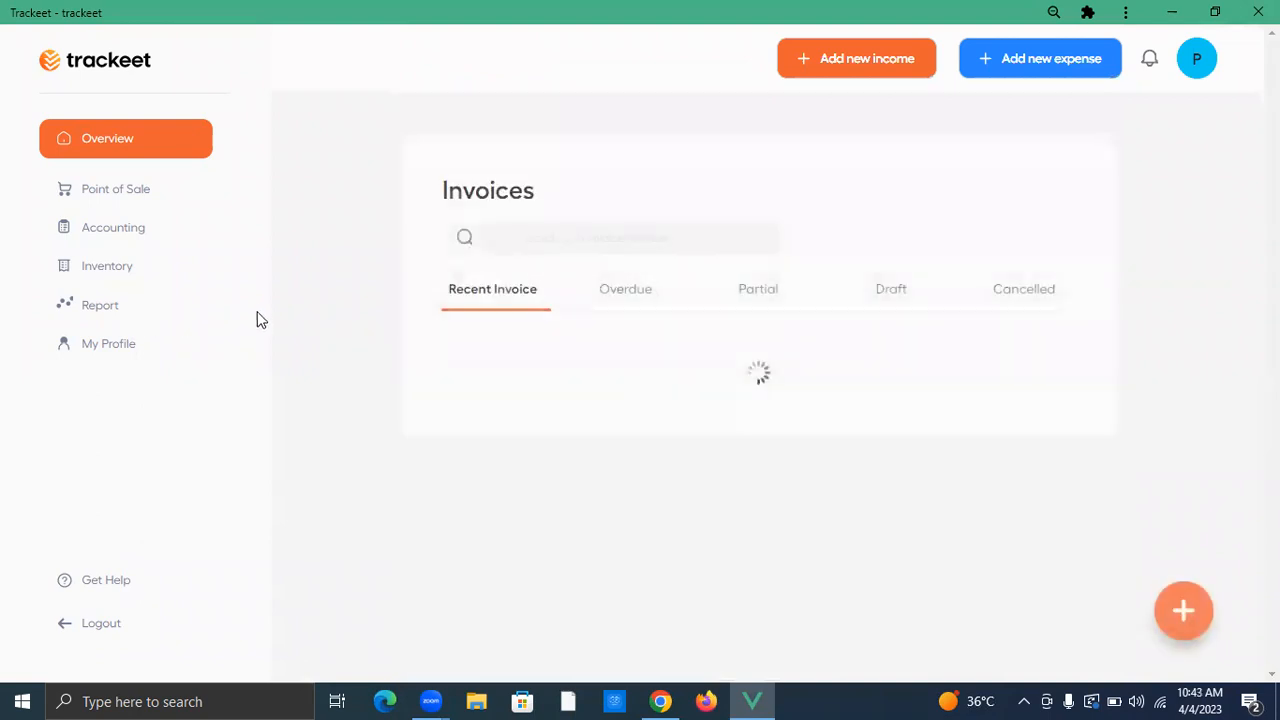
Check the recent transactions on the overview, then the stock levels under All Item Groups in the inventory
{"action": "left_click", "coordinate": [130, 145]}
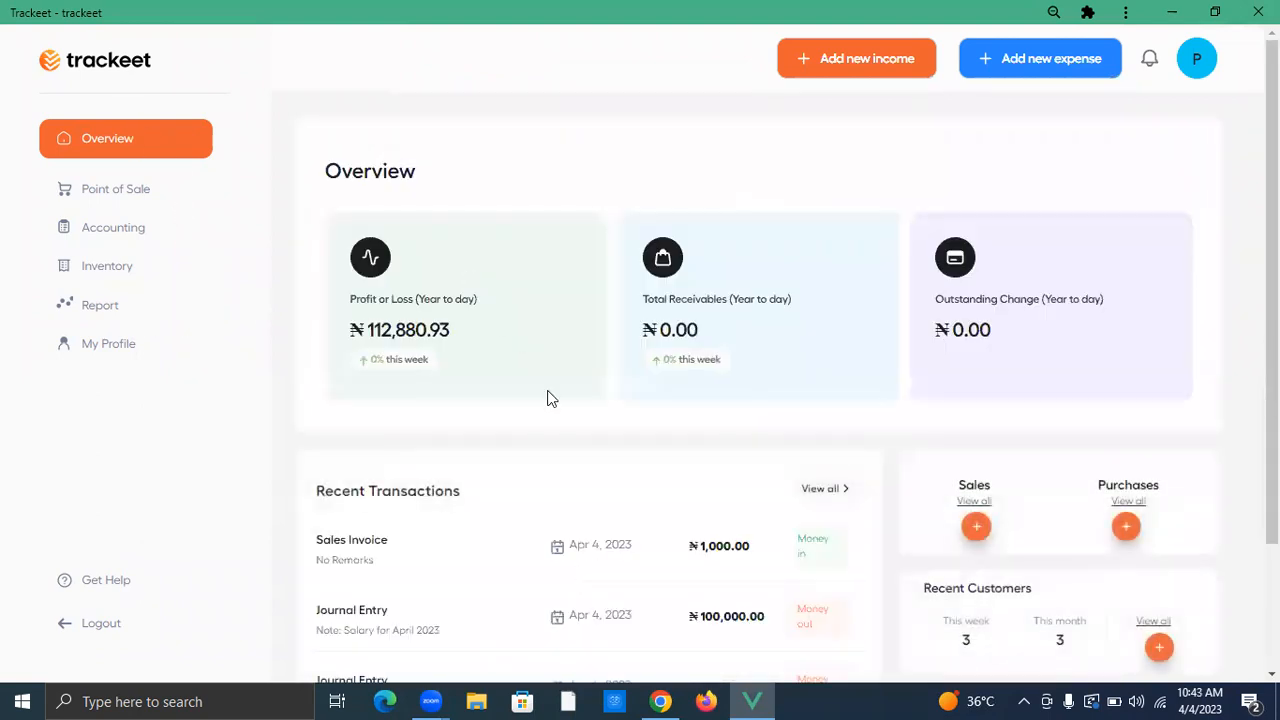
{"action": "scroll", "coordinate": [512, 498], "scroll_direction": "down", "scroll_amount": 2}
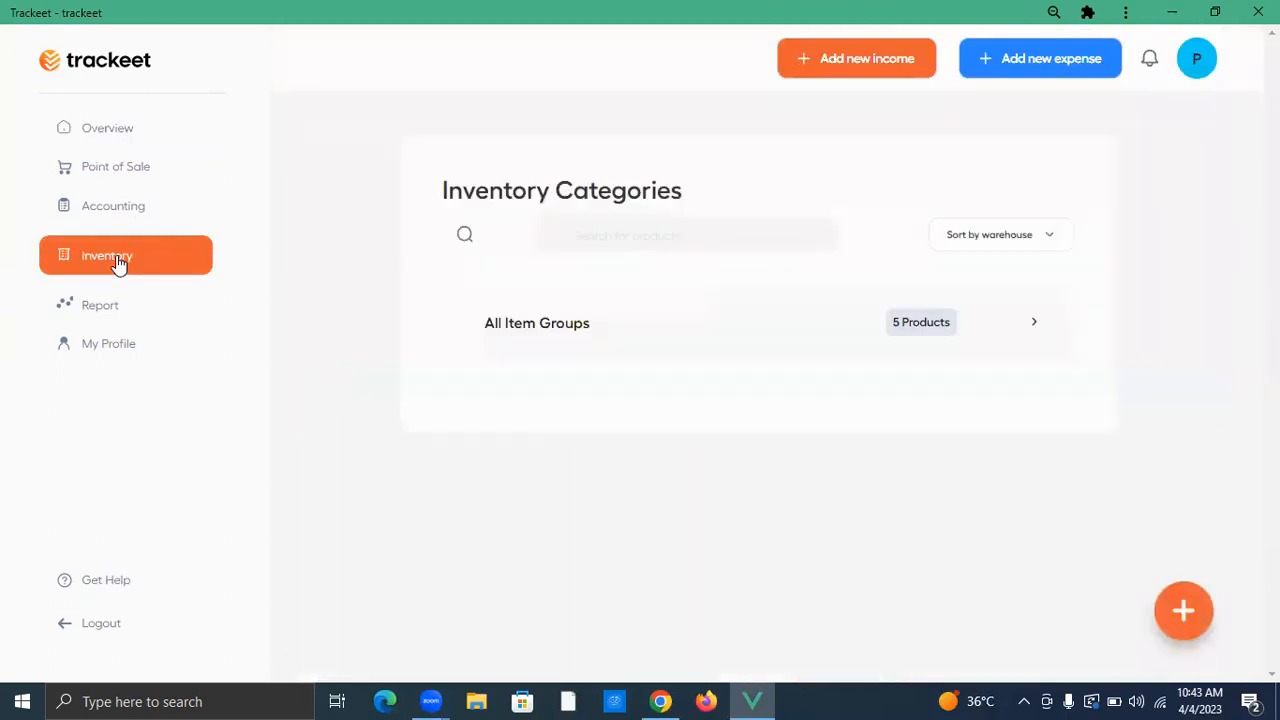
{"action": "left_click", "coordinate": [1033, 327]}
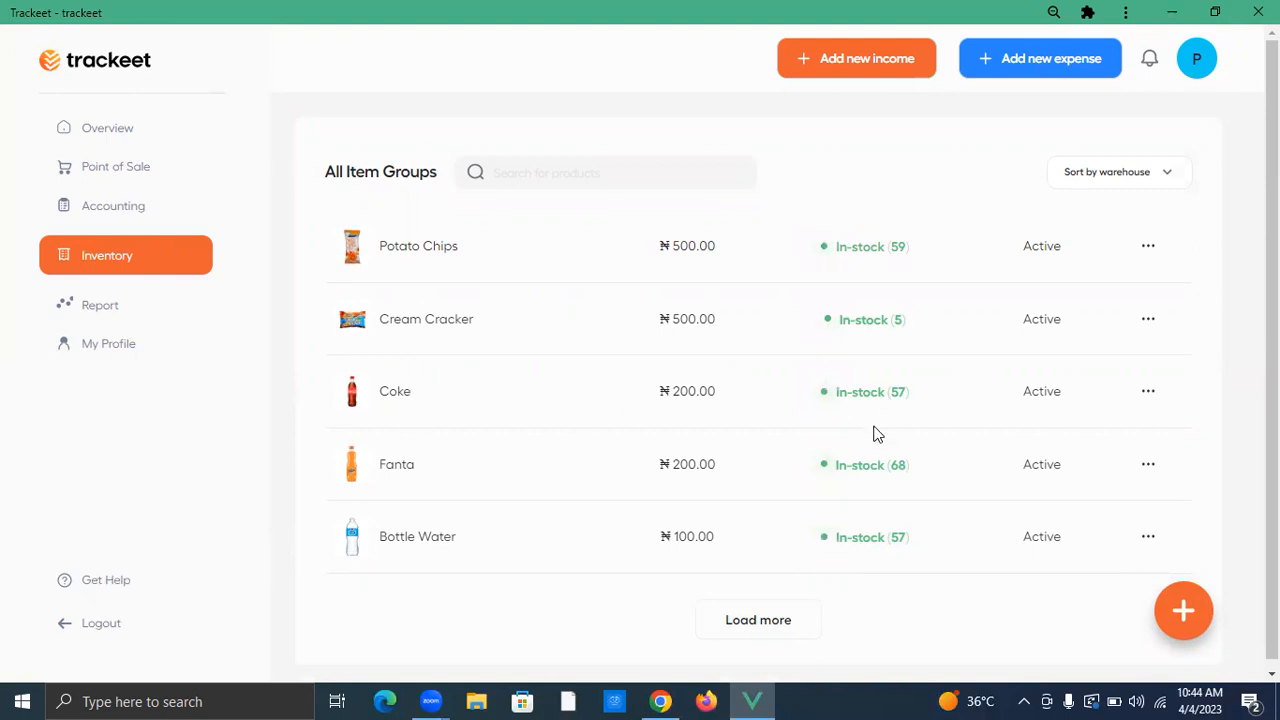
{"action": "left_click_drag", "start_coordinate": [893, 466], "coordinate": [814, 537]}
{"action": "left_click", "coordinate": [890, 628]}
Open the accounting income statement and review its revenues, cost of sales and expenses
{"action": "left_click", "coordinate": [113, 138]}
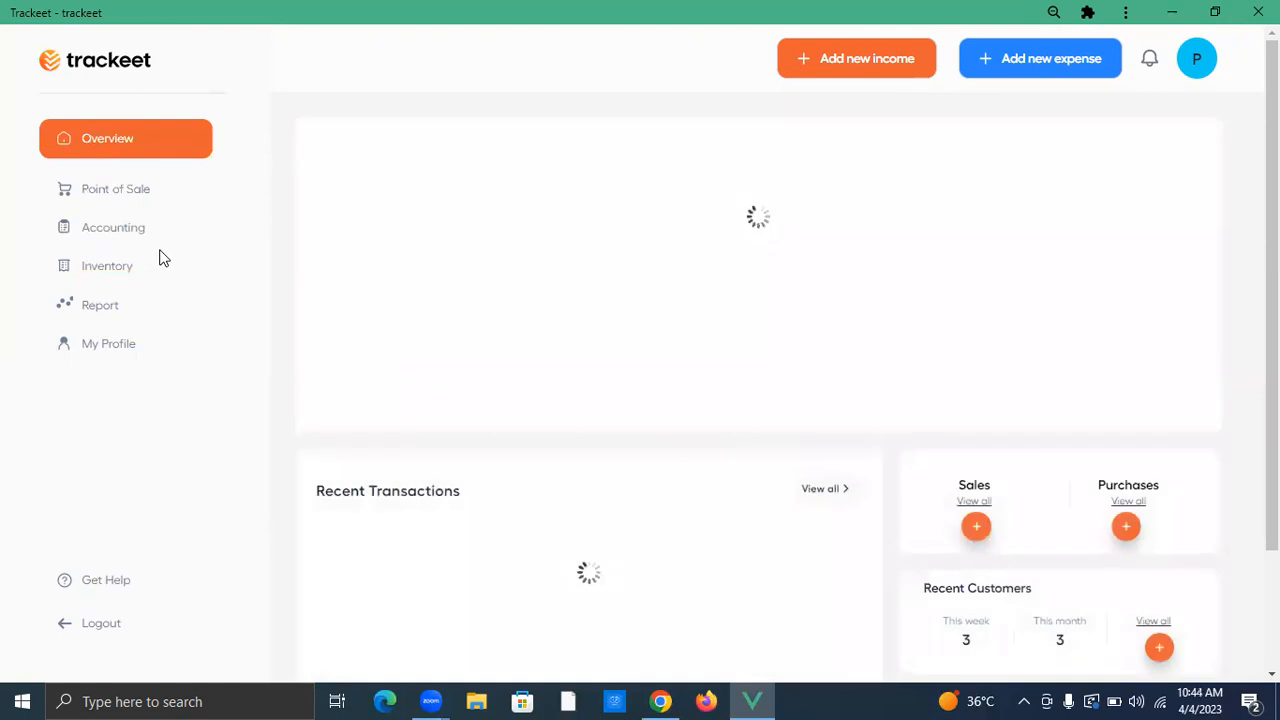
{"action": "left_click", "coordinate": [125, 237]}
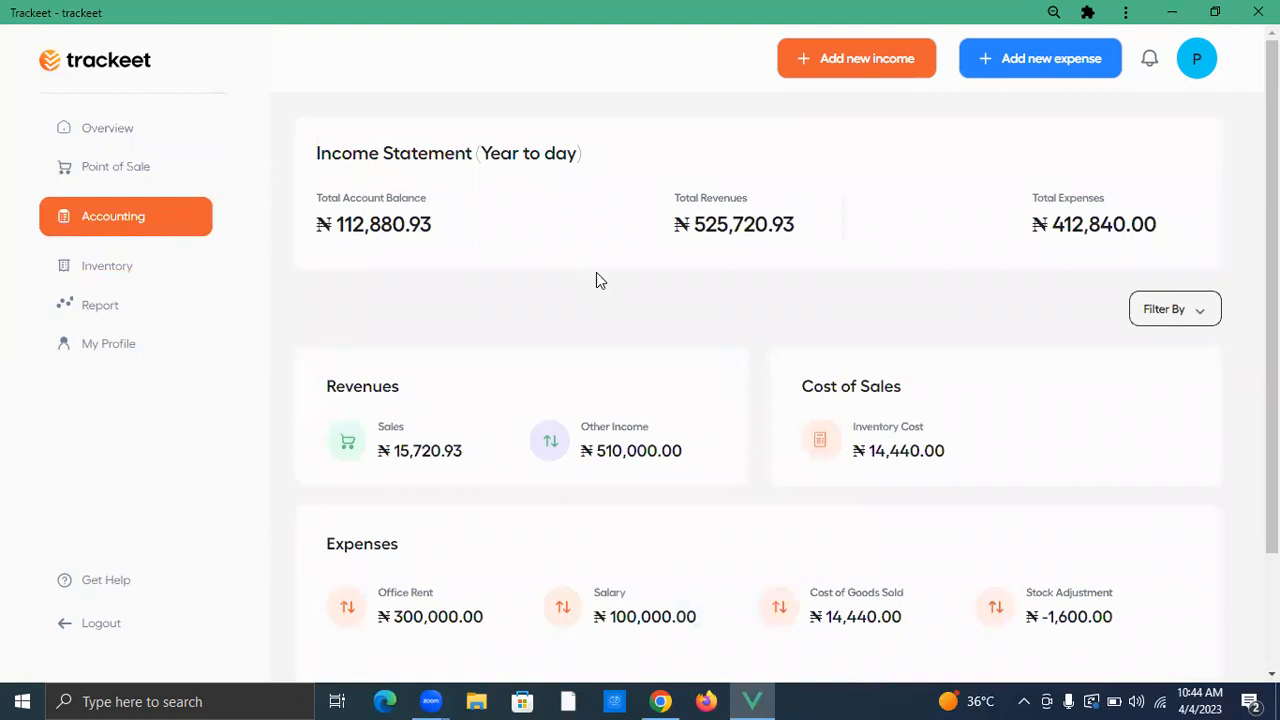
{"action": "scroll", "coordinate": [632, 440], "scroll_direction": "down", "scroll_amount": 3}
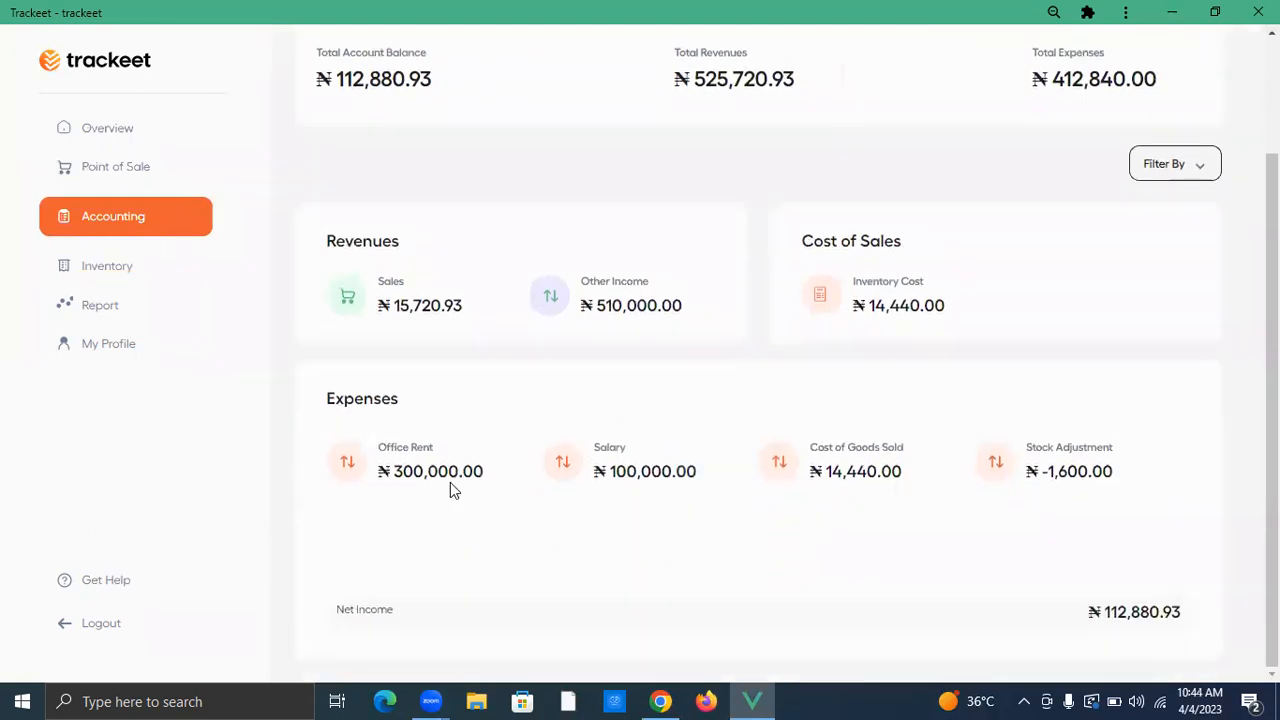
Start filtering the income statement by a custom date range beginning on 4 Apr 2023
{"action": "left_click", "coordinate": [1173, 167]}
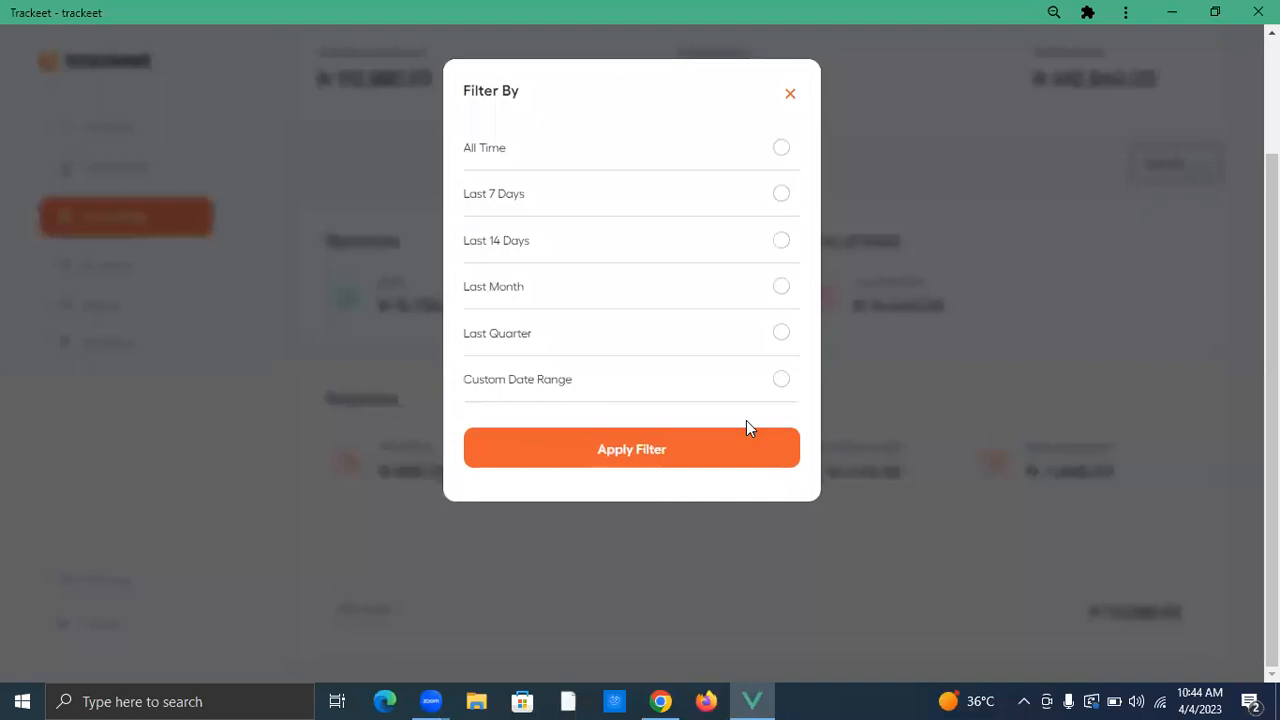
{"action": "left_click", "coordinate": [781, 382]}
{"action": "left_click", "coordinate": [603, 458]}
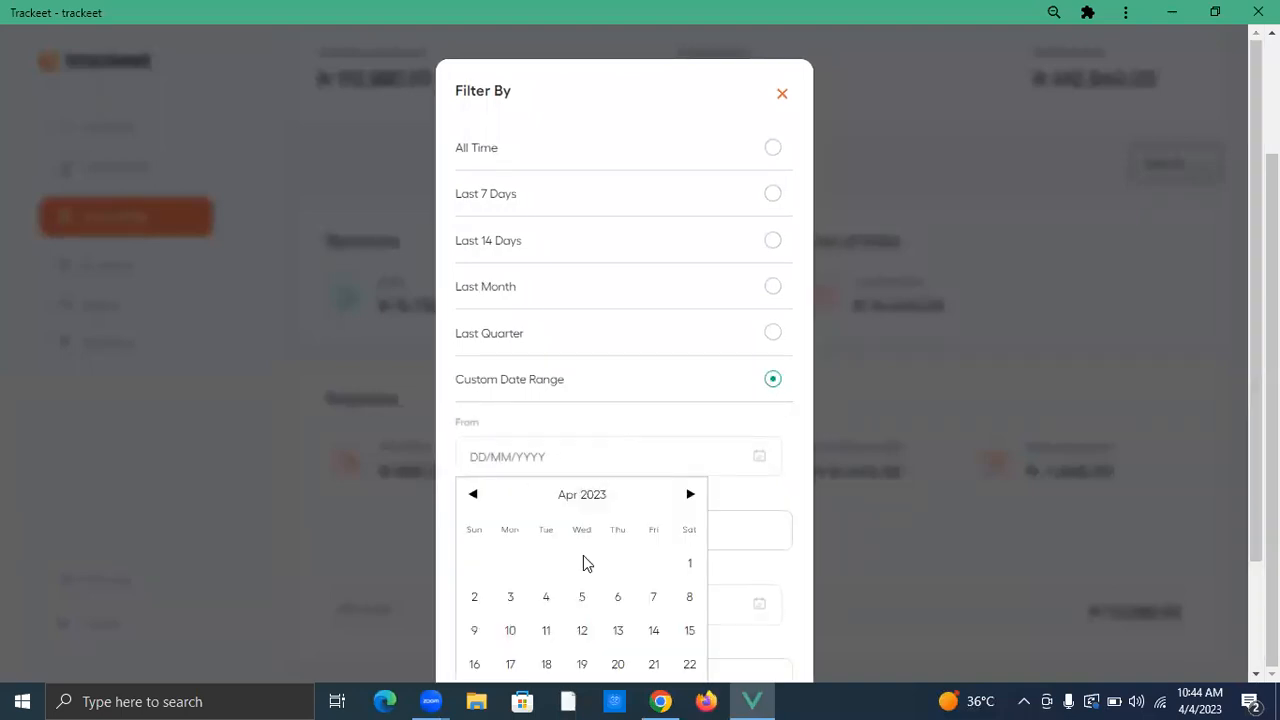
{"action": "left_click", "coordinate": [549, 600]}
Set the start time of the filter's date range to 10:40 AM
{"action": "left_click", "coordinate": [541, 538]}
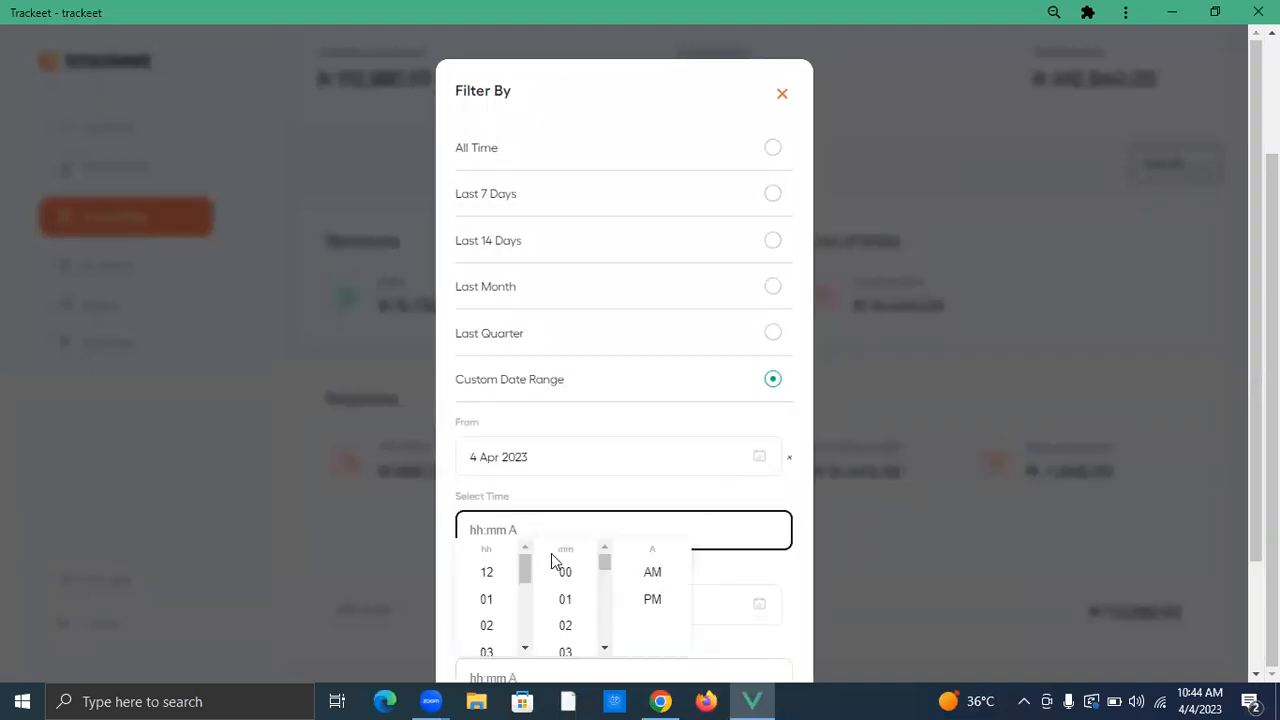
{"action": "left_click_drag", "start_coordinate": [523, 571], "coordinate": [535, 641]}
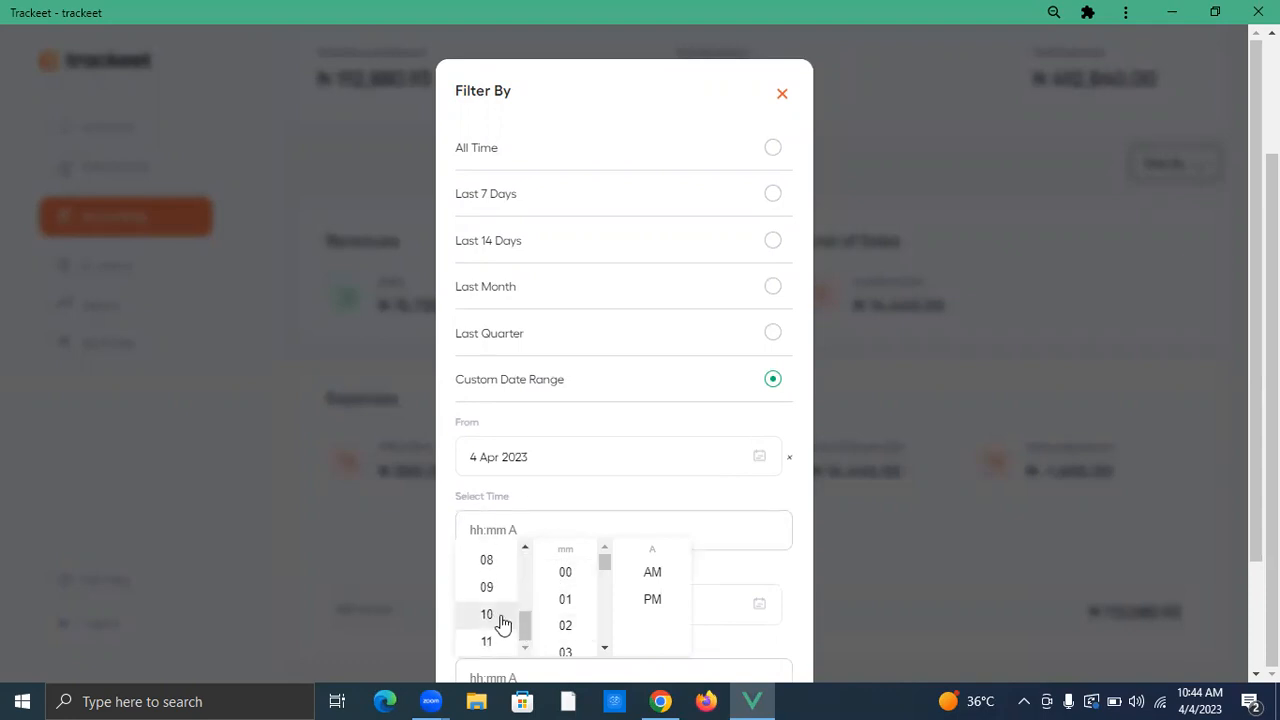
{"action": "left_click", "coordinate": [500, 622]}
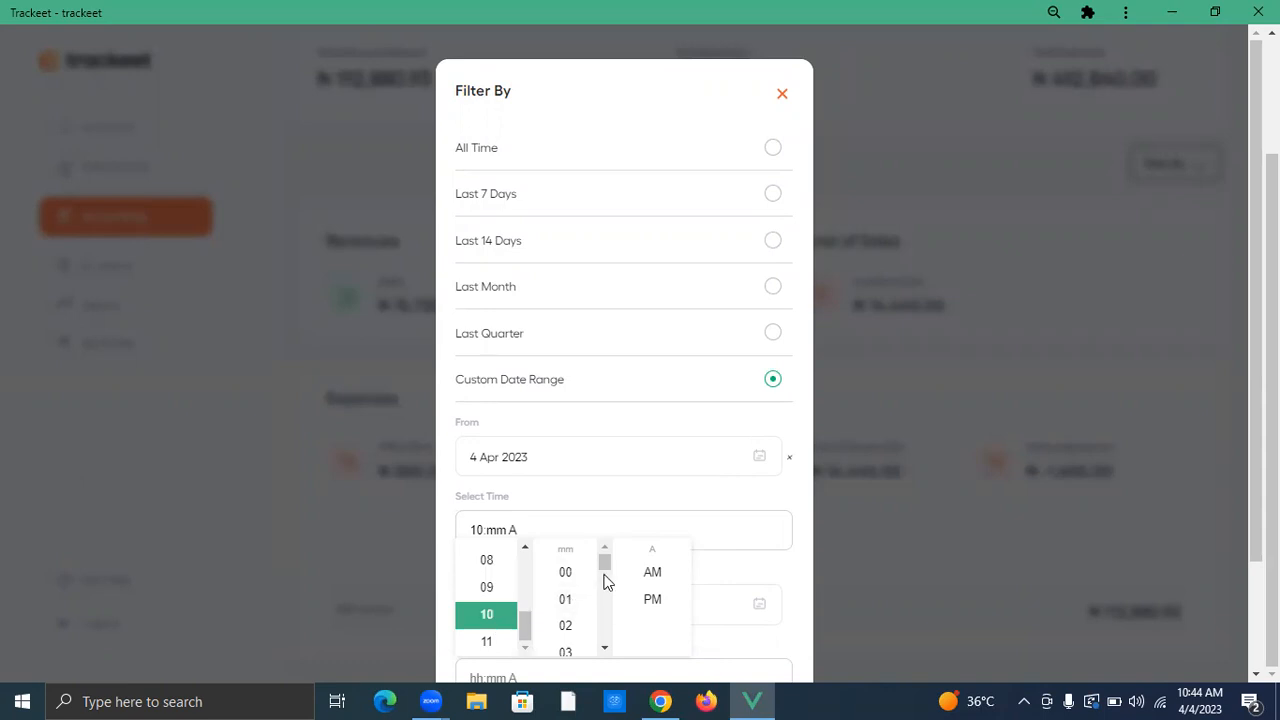
{"action": "scroll", "coordinate": [608, 575], "scroll_direction": "down", "scroll_amount": 3}
{"action": "scroll", "coordinate": [615, 598], "scroll_direction": "down", "scroll_amount": 10}
{"action": "scroll", "coordinate": [593, 596], "scroll_direction": "up", "scroll_amount": 3}
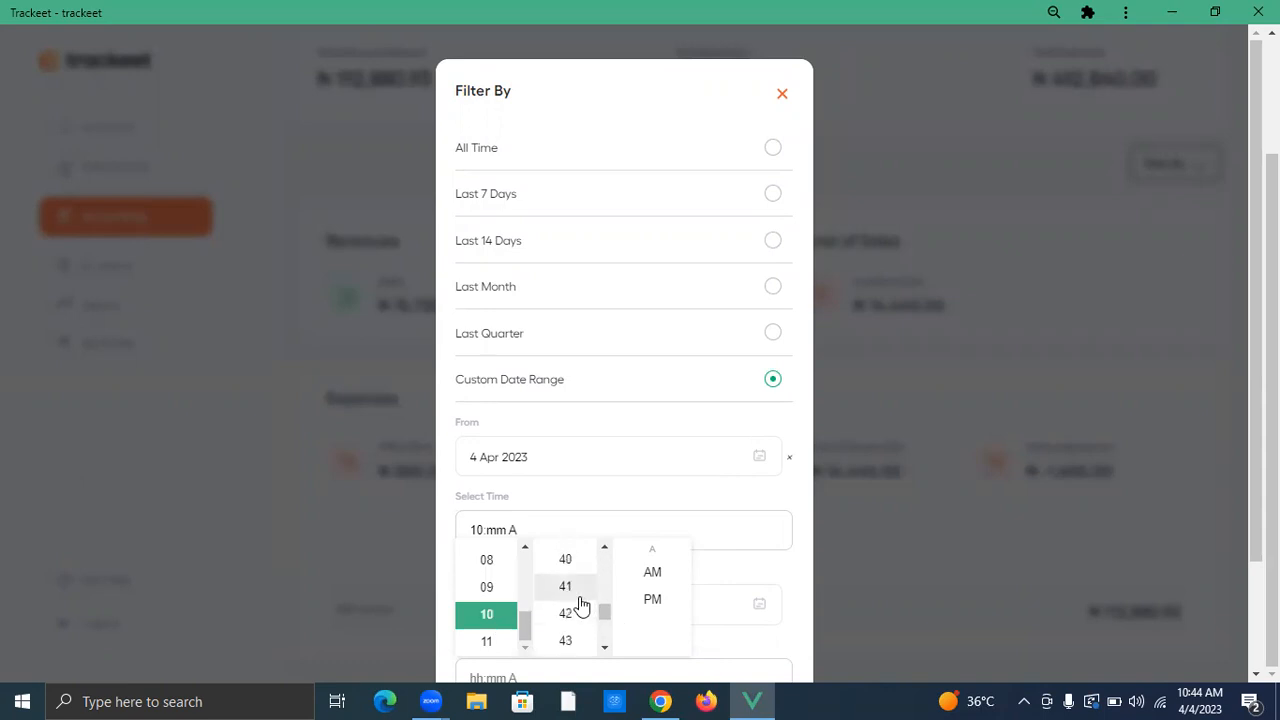
{"action": "left_click", "coordinate": [578, 562]}
{"action": "left_click", "coordinate": [648, 578]}
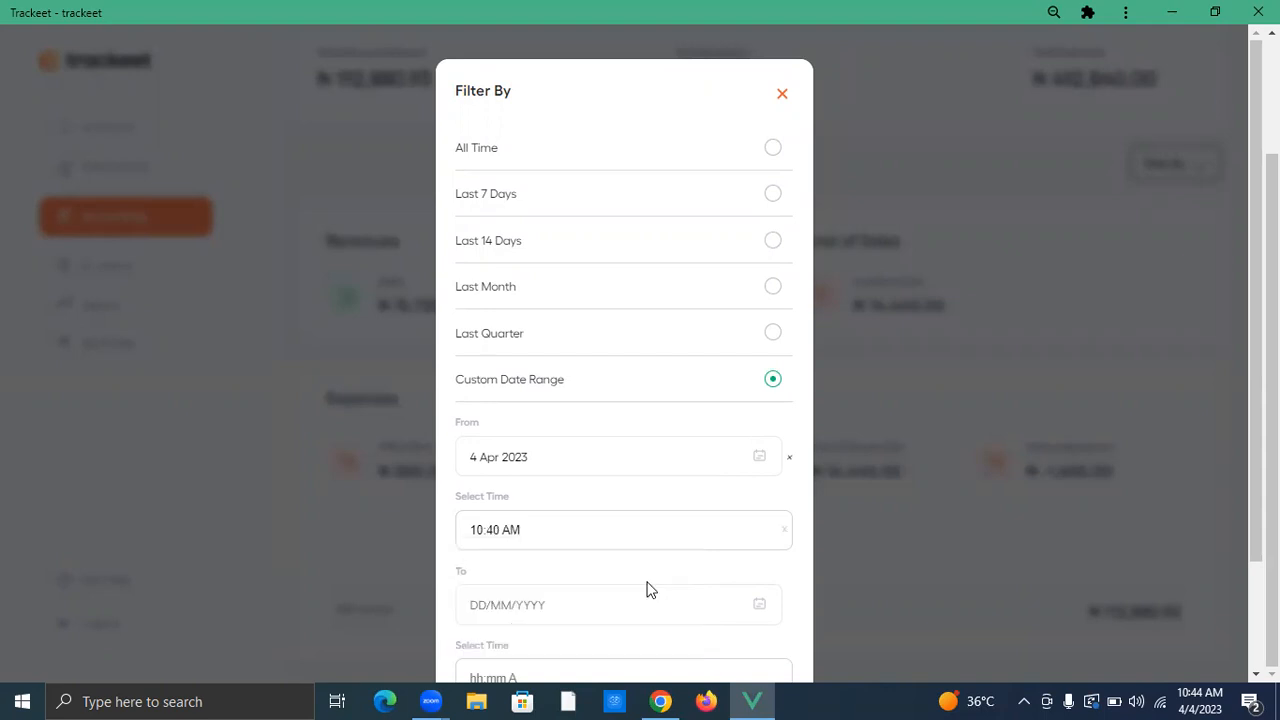
Set the end date of the filter's custom date range to 4 Apr 2023
{"action": "scroll", "coordinate": [626, 563], "scroll_direction": "down", "scroll_amount": 1}
{"action": "scroll", "coordinate": [583, 594], "scroll_direction": "down", "scroll_amount": 2}
{"action": "left_click", "coordinate": [591, 522]}
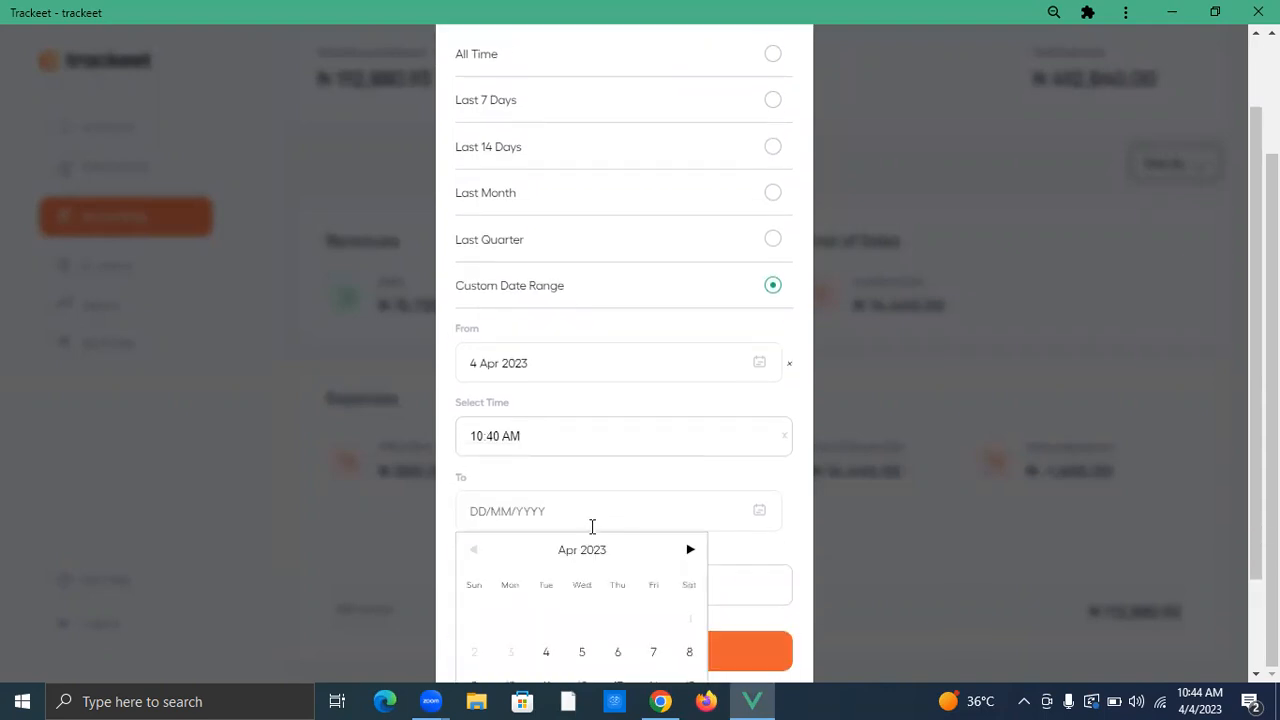
{"action": "left_click", "coordinate": [551, 656]}
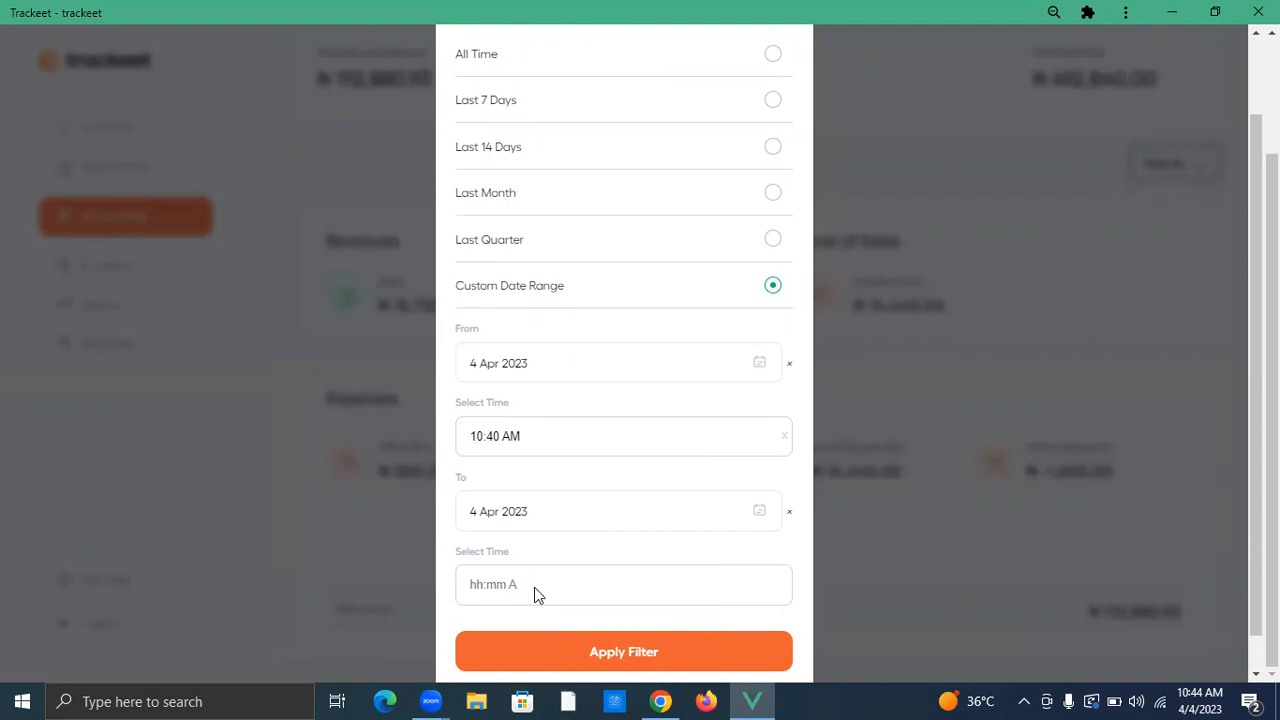
Set the end time of the date range to 11:00 AM and apply the filter to the income statement
{"action": "left_click", "coordinate": [534, 592]}
{"action": "scroll", "coordinate": [487, 628], "scroll_direction": "down", "scroll_amount": 5}
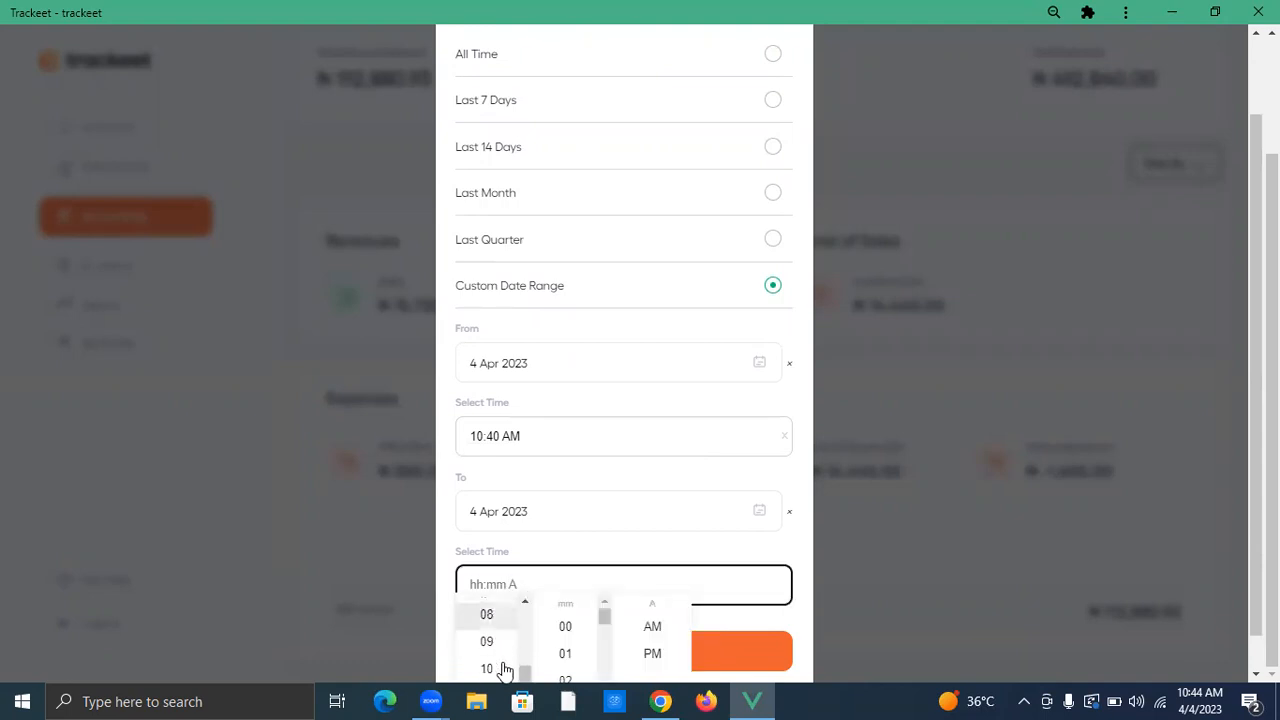
{"action": "left_click", "coordinate": [495, 662]}
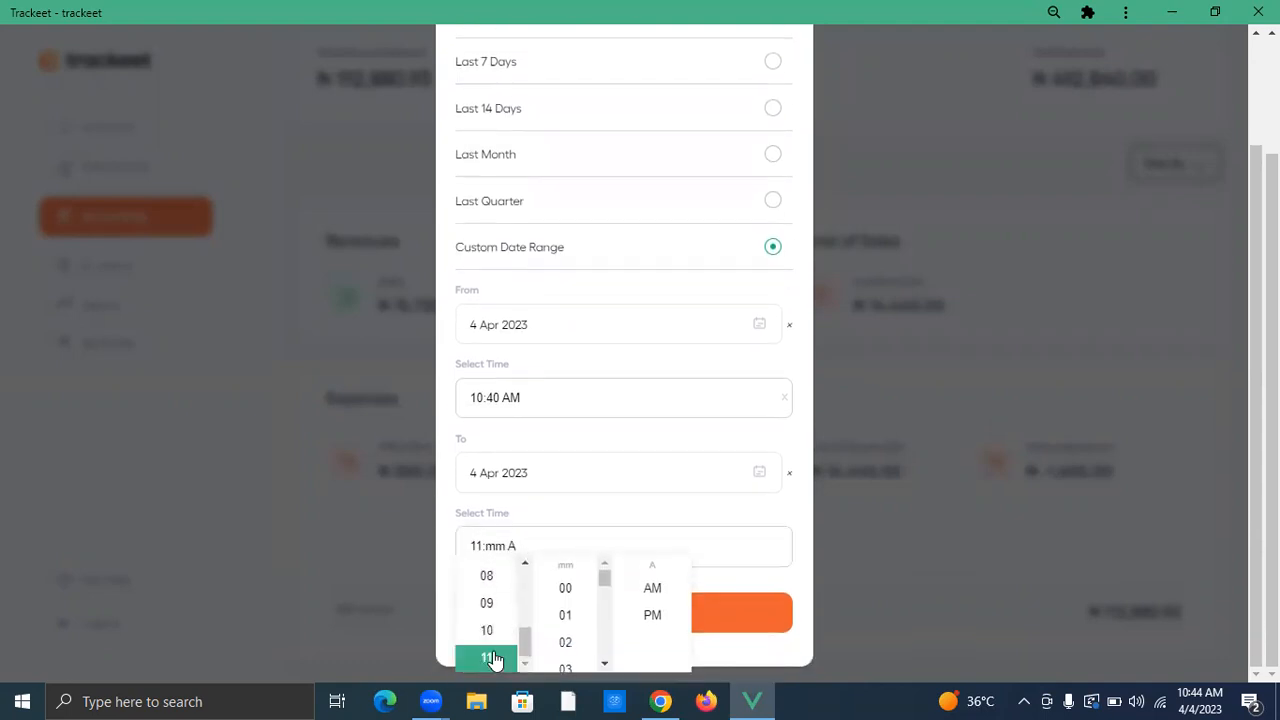
{"action": "left_click", "coordinate": [567, 588]}
{"action": "left_click", "coordinate": [660, 589]}
{"action": "left_click", "coordinate": [675, 615]}
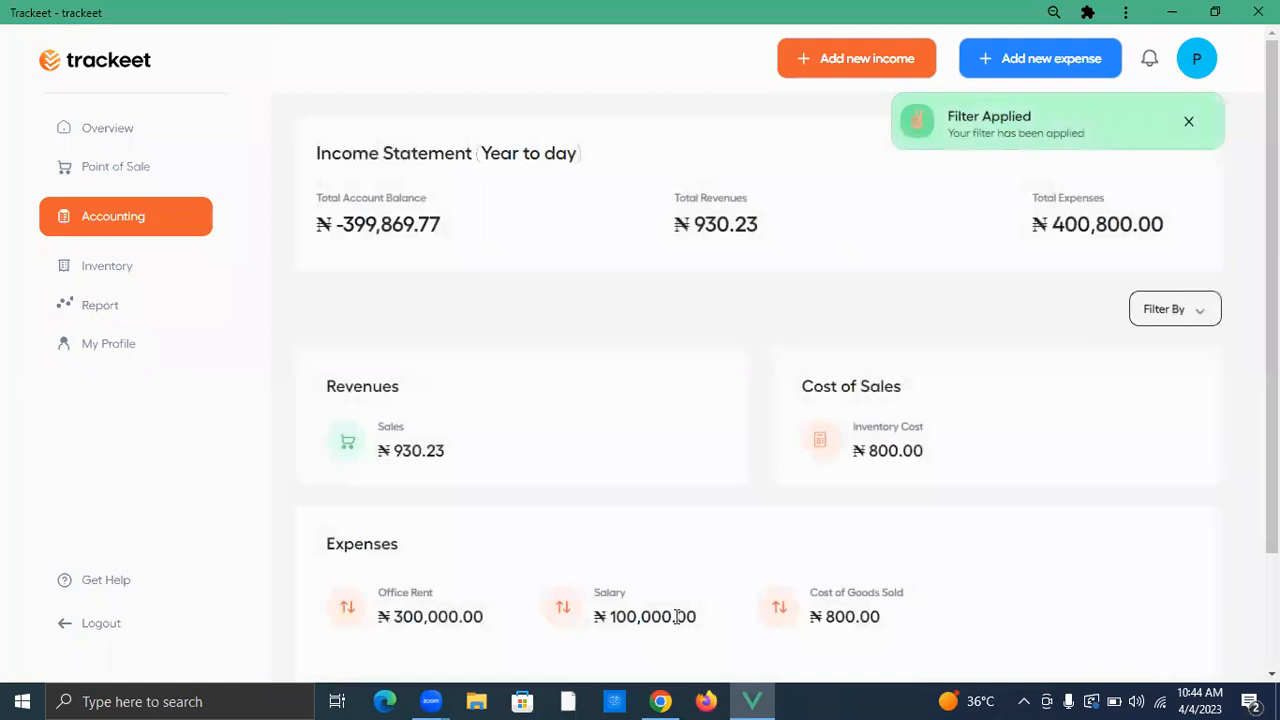
Review the revenues, cost of sales, expenses and net income of the filtered income statement
{"action": "scroll", "coordinate": [697, 450], "scroll_direction": "down", "scroll_amount": 1}
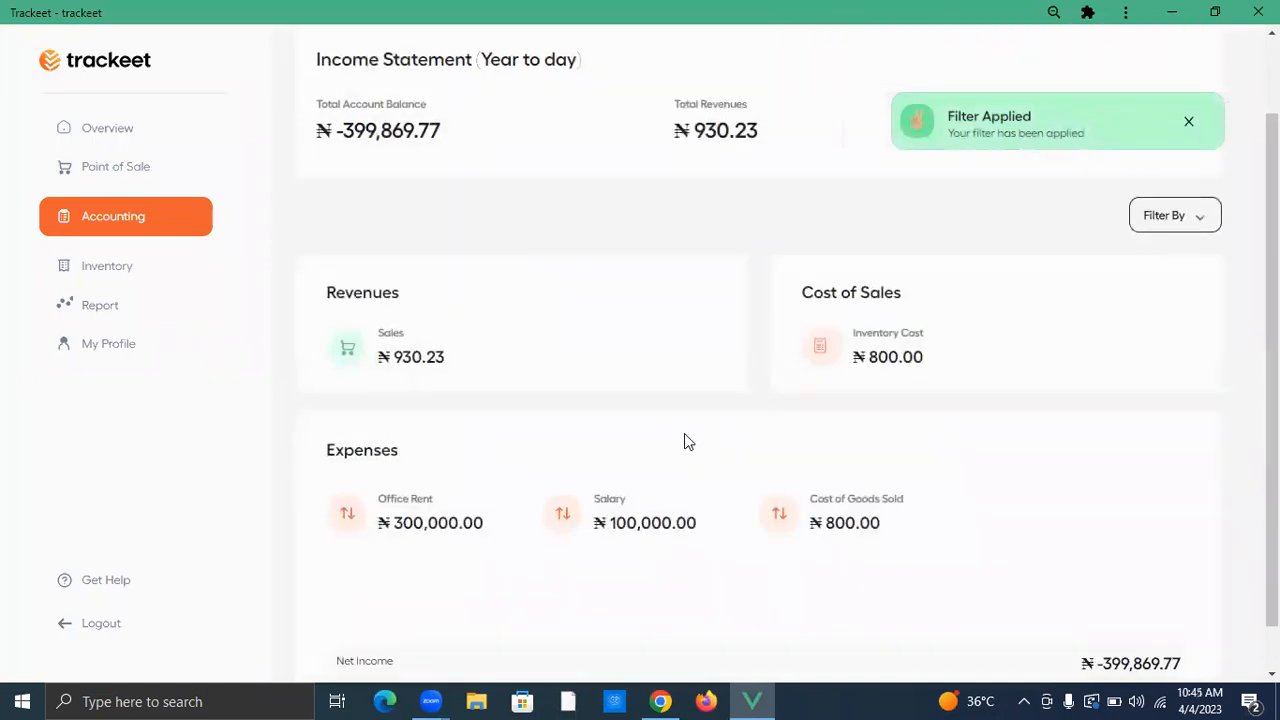
{"action": "scroll", "coordinate": [681, 402], "scroll_direction": "up", "scroll_amount": 1}
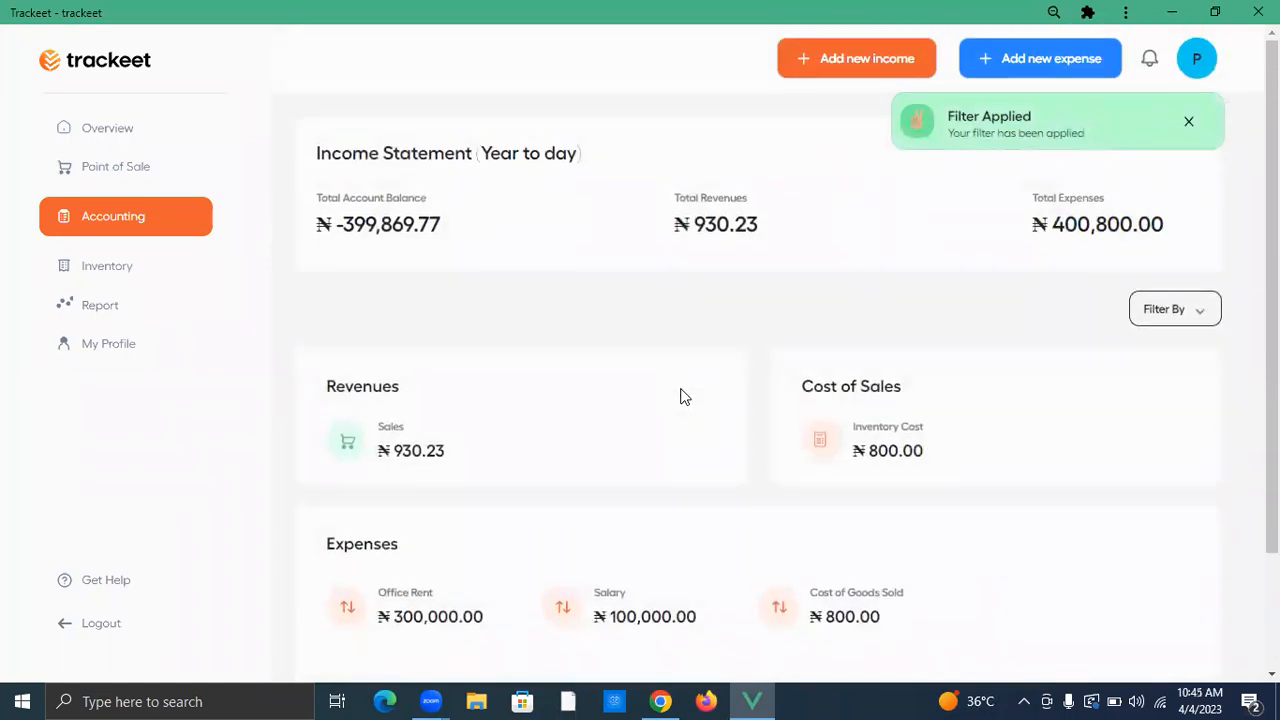
{"action": "scroll", "coordinate": [686, 400], "scroll_direction": "down", "scroll_amount": 2}
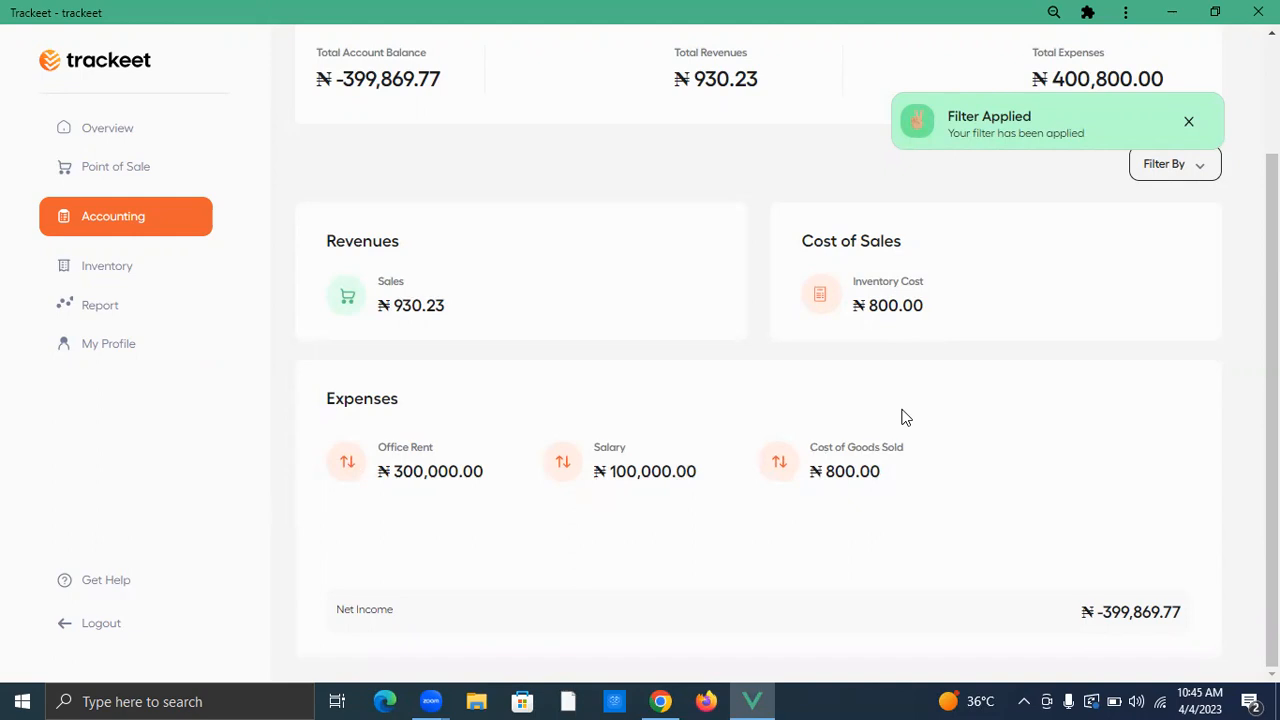
Return to the business overview and look through its profit summary, recent transactions and low stock report
{"action": "left_click", "coordinate": [97, 140]}
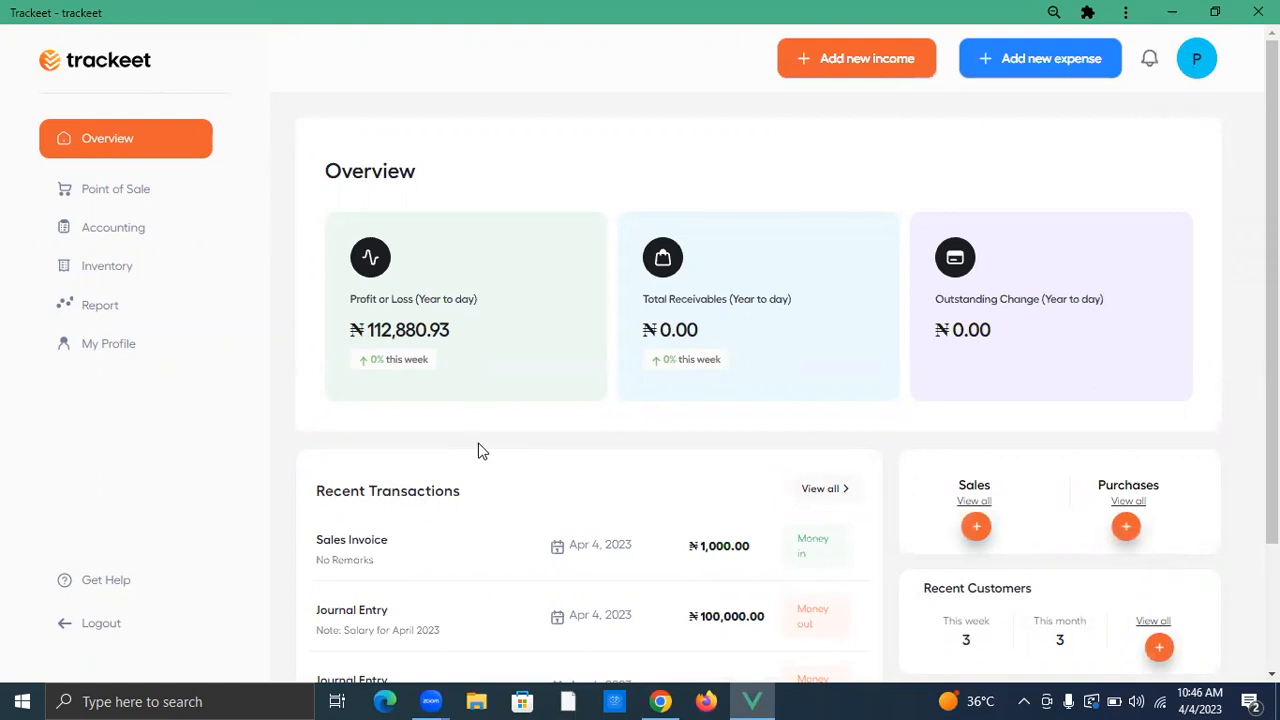
{"action": "scroll", "coordinate": [478, 448], "scroll_direction": "down", "scroll_amount": 1}
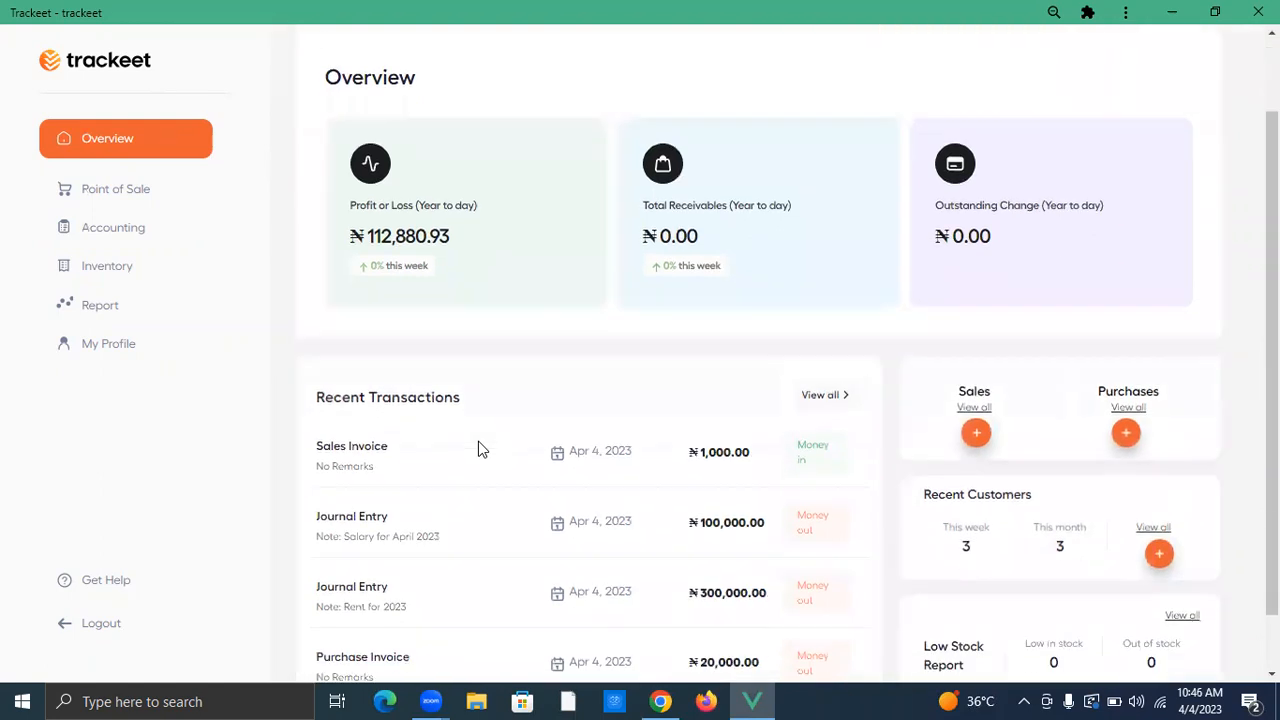
{"action": "scroll", "coordinate": [478, 448], "scroll_direction": "down", "scroll_amount": 1}
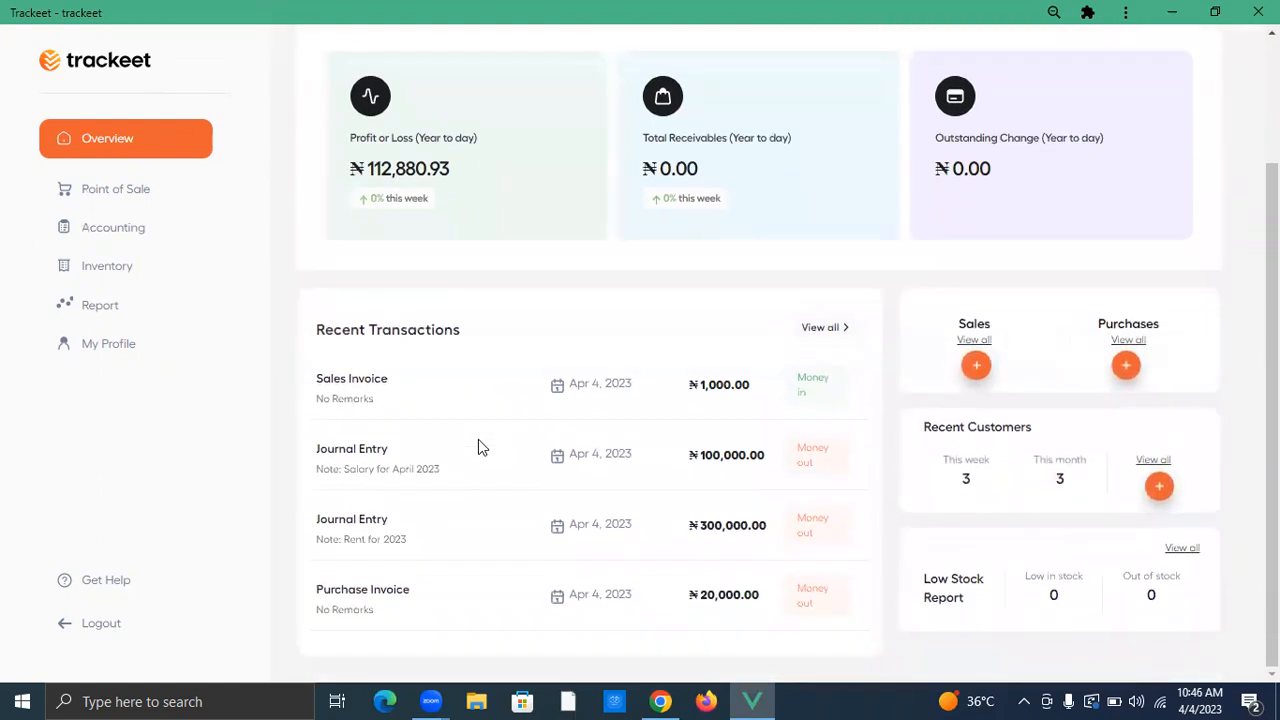
{"action": "scroll", "coordinate": [480, 449], "scroll_direction": "up", "scroll_amount": 2}
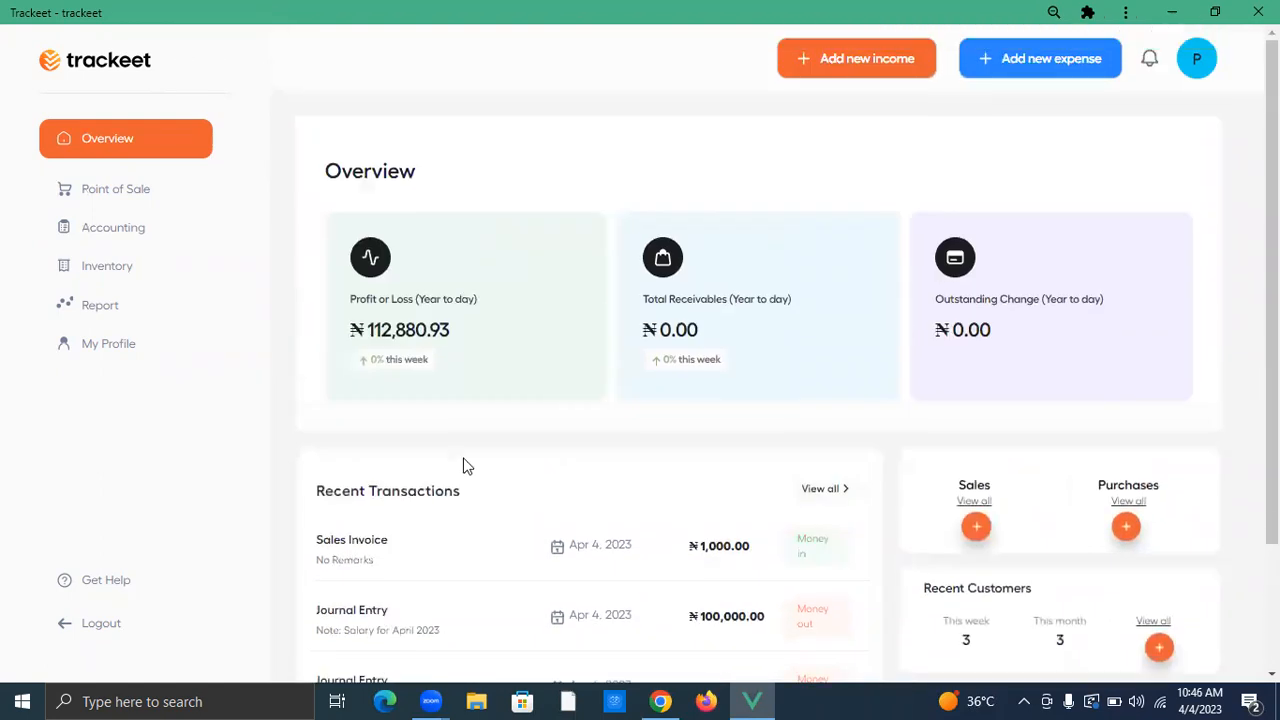